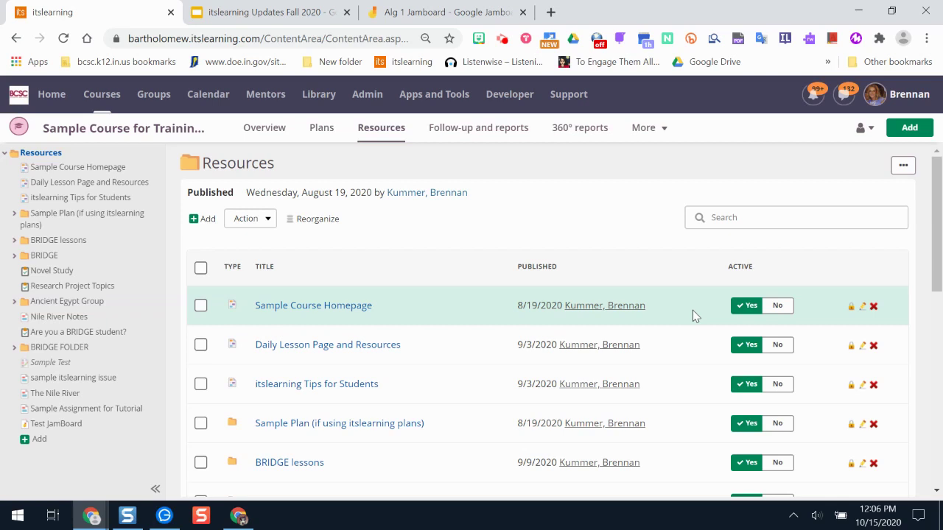
- Switch to the Alg 1 Jamboard and move the yellow "Instructions for Students" sticky note up to the frame's upper-left corner
left_click(417, 15)
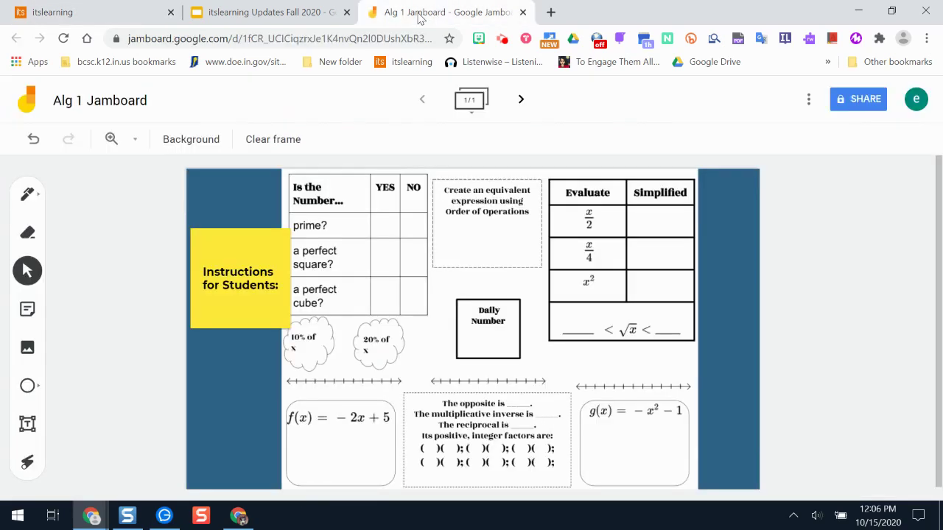
left_click_drag(235, 291, 234, 226)
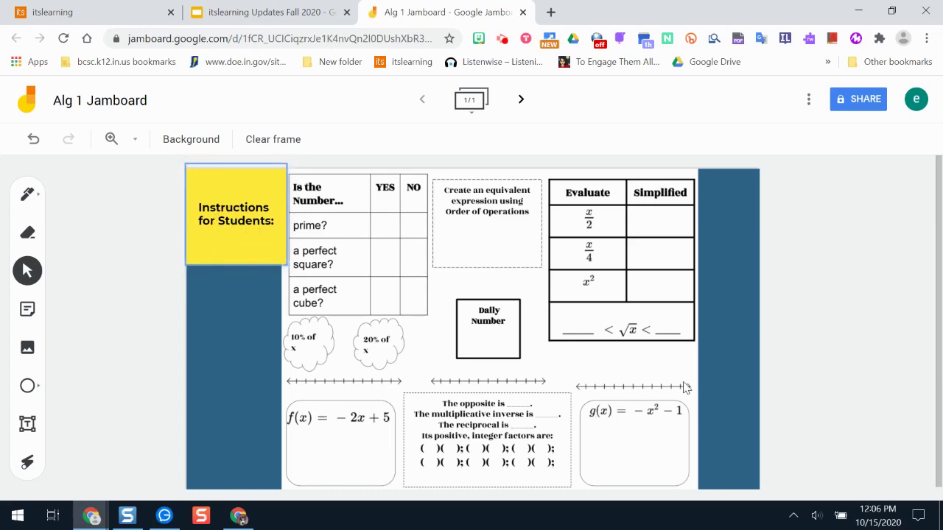
left_click(820, 364)
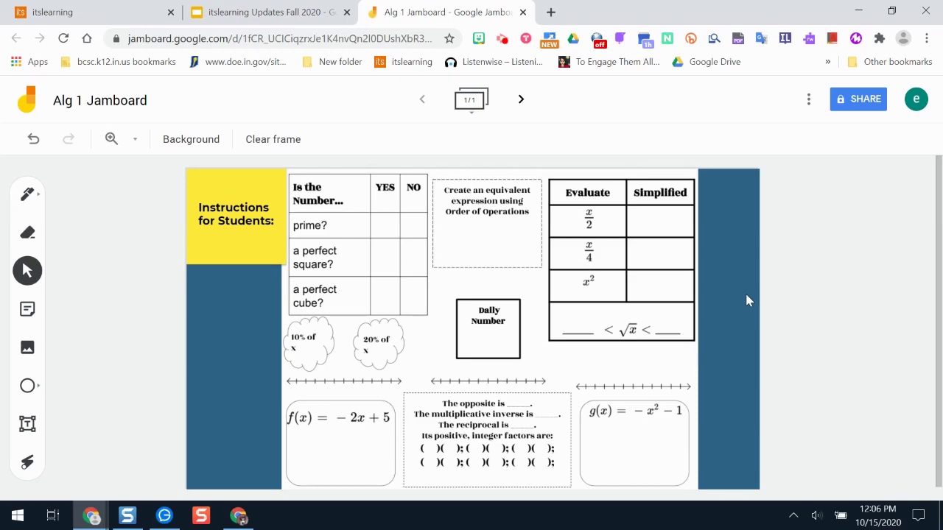
- Review the Jamboard integrations slide in the itslearning Updates Fall 2020 presentation and the worksheet layout on the Alg 1 Jamboard
left_click(309, 12)
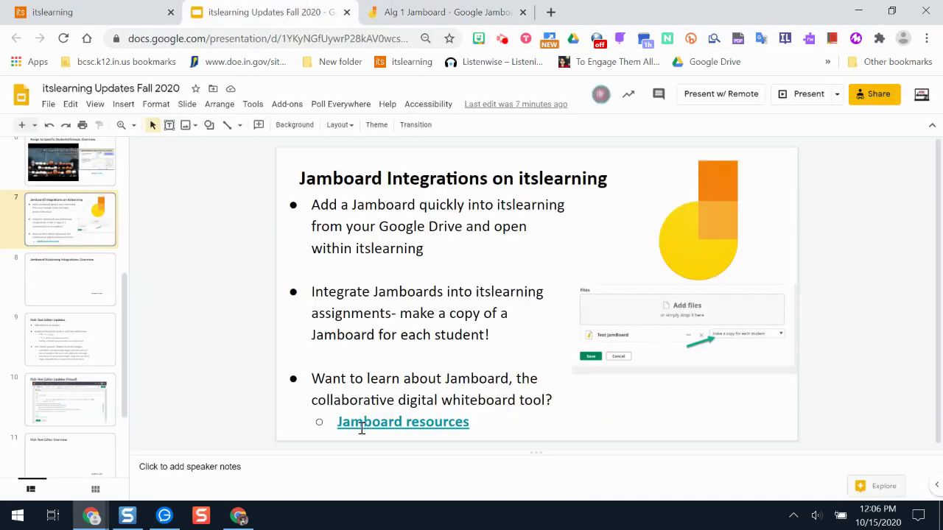
left_click(439, 12)
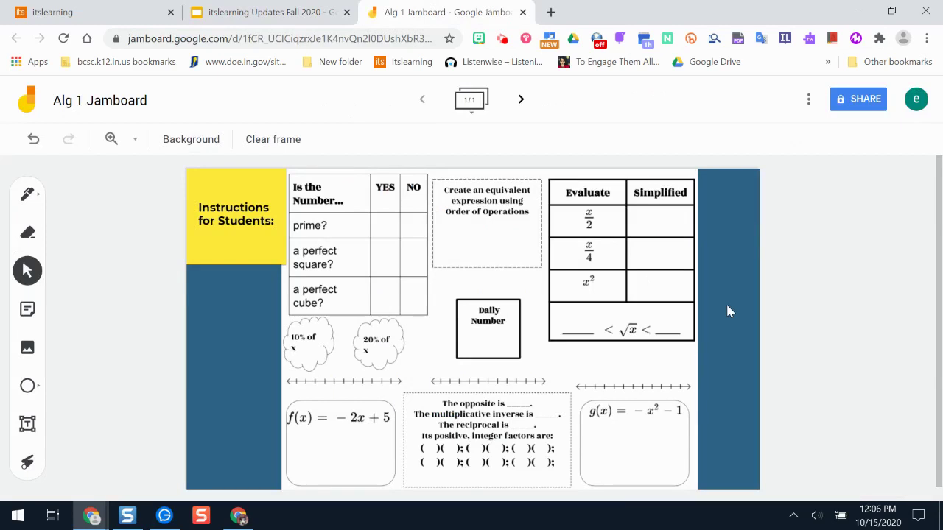
scroll(589, 332, "down", 1)
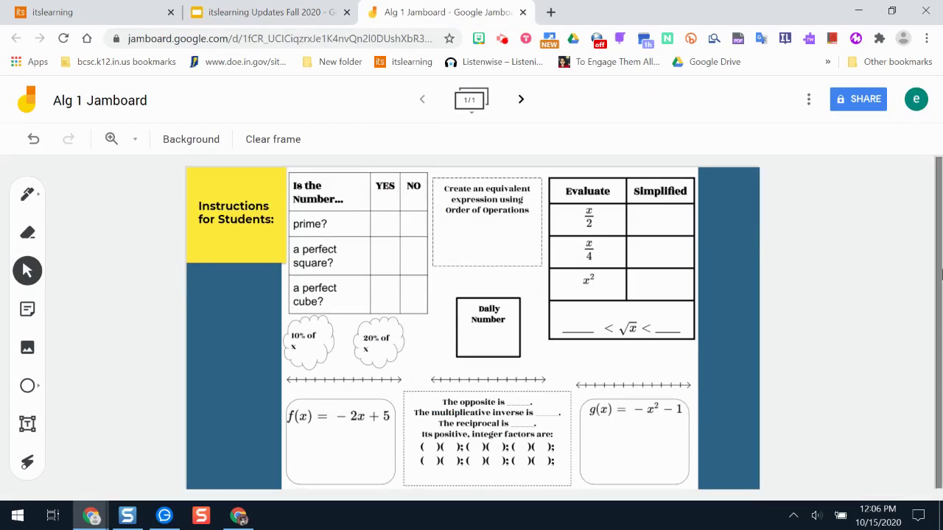
scroll(921, 309, "up", 1)
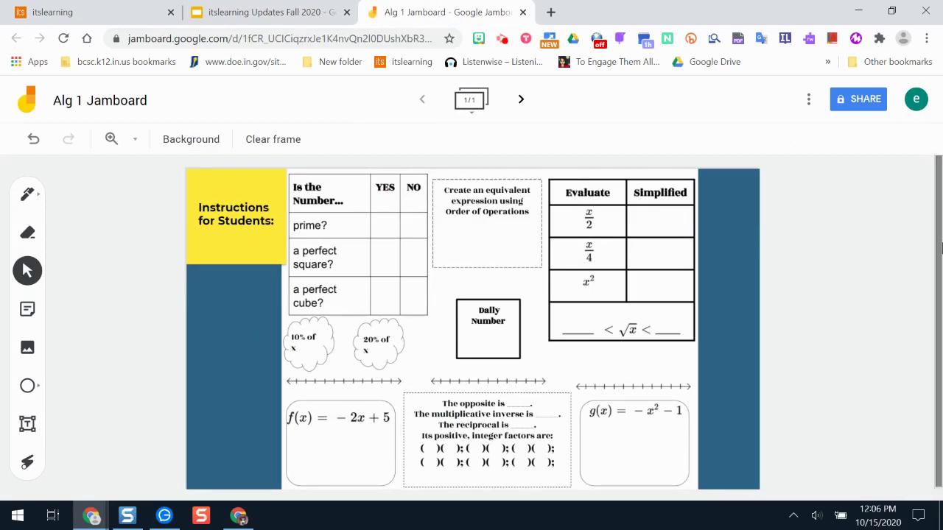
scroll(739, 279, "down", 1)
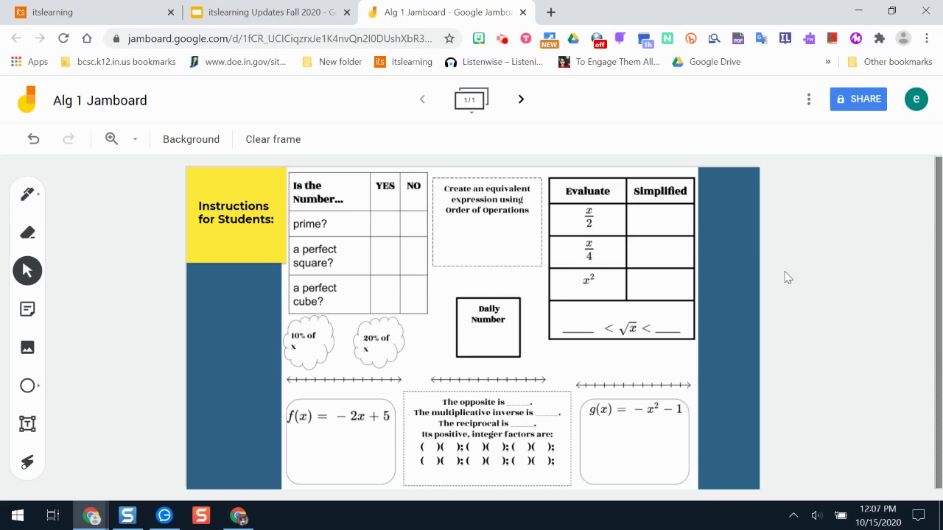
left_click(375, 254)
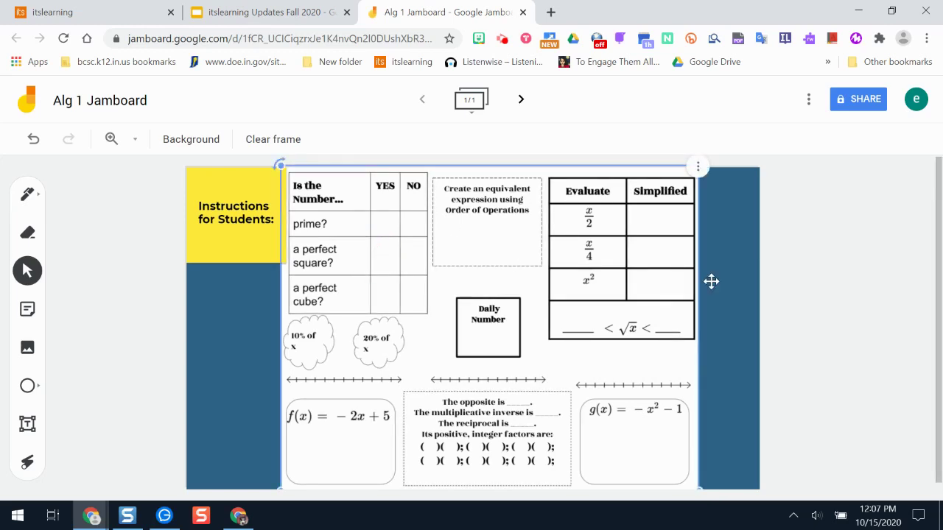
left_click(819, 302)
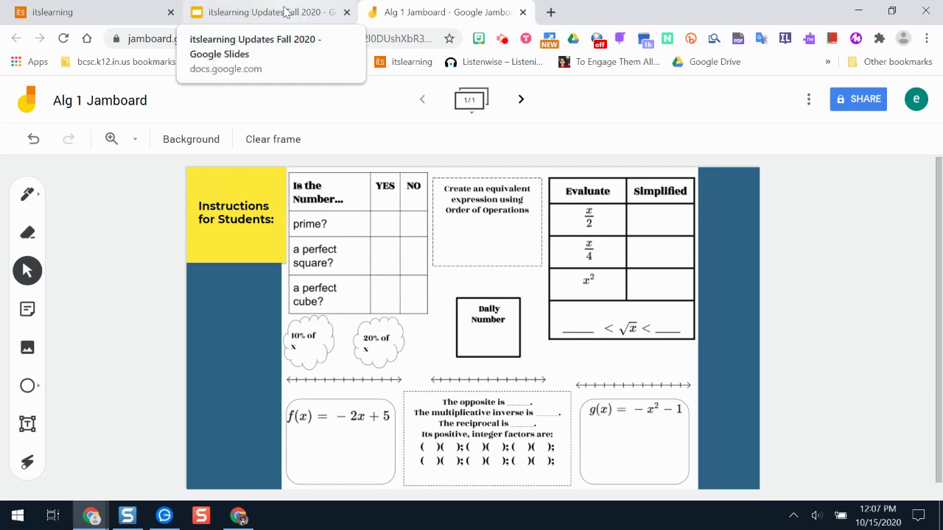
- Review the Alg 1 Jamboard's sharing settings and return to the resource list of the itslearning sample course
left_click(852, 105)
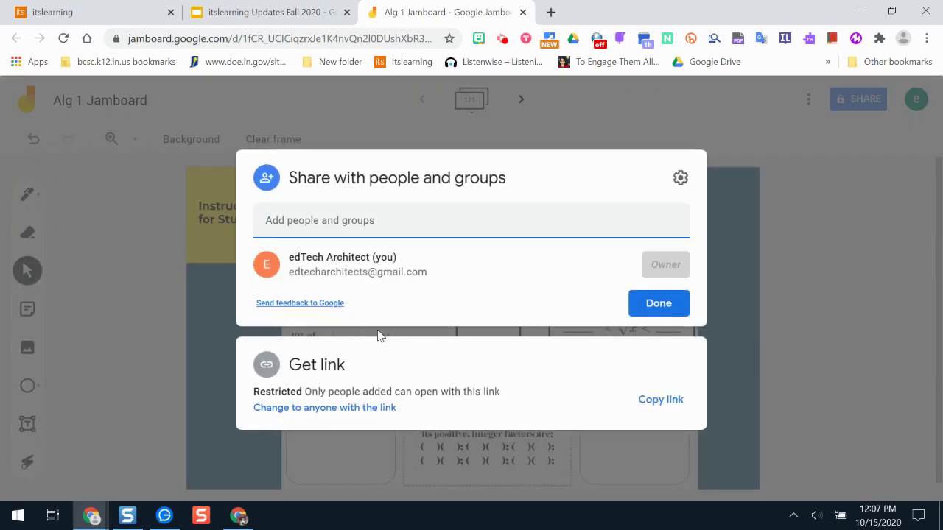
left_click(827, 324)
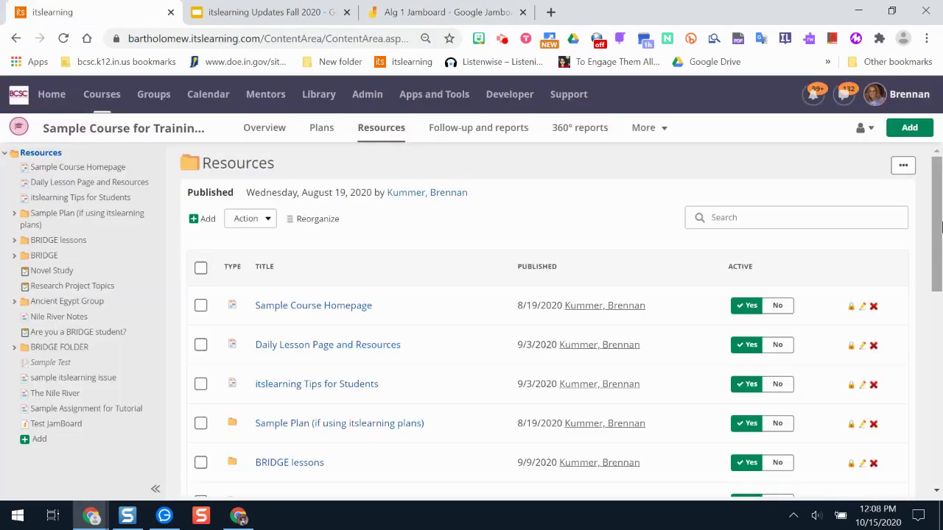
scroll(933, 221, "down", 2)
scroll(933, 218, "up", 2)
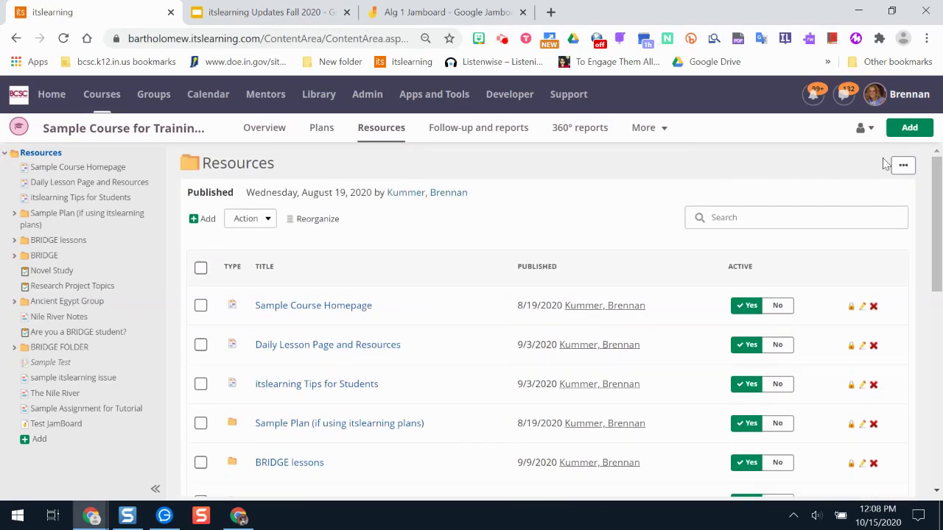
- Add the Alg 1 Jamboard file from Google Drive to the course resources, finding it by searching for "alg 1 jamboard"
left_click(903, 129)
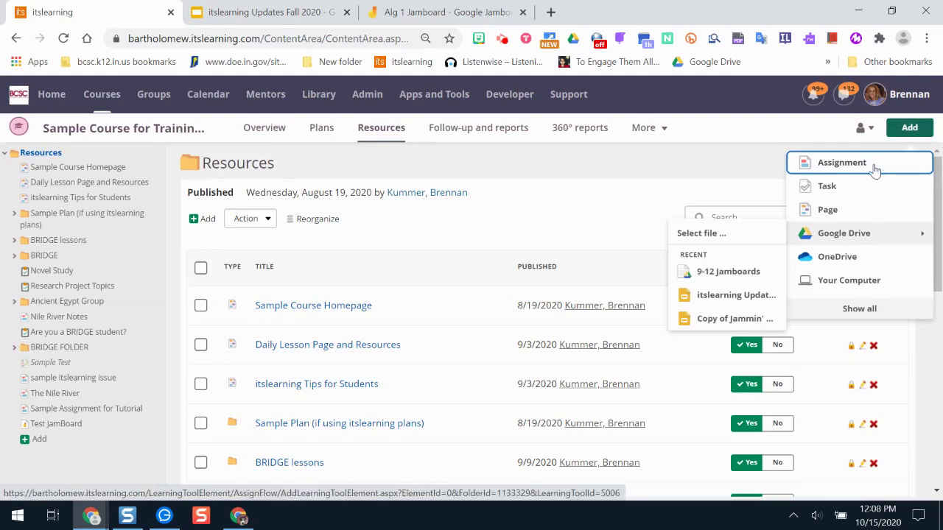
mouse_move(872, 236)
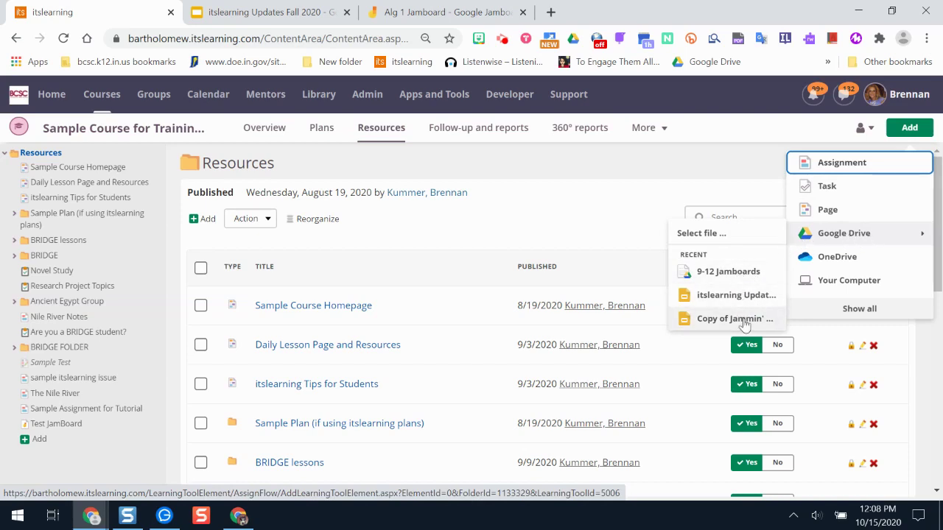
left_click(725, 234)
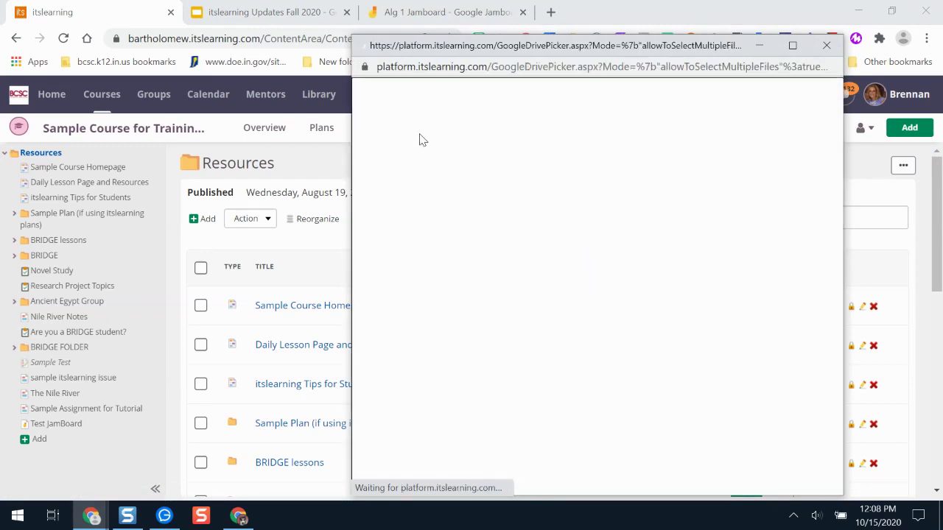
left_click(419, 184)
type("alg 1 jamboar")
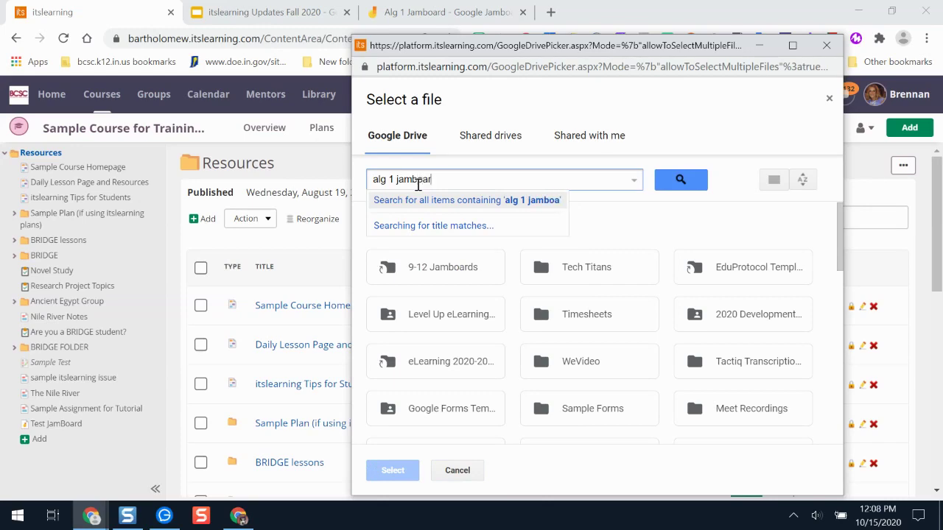
type("d")
key("Return")
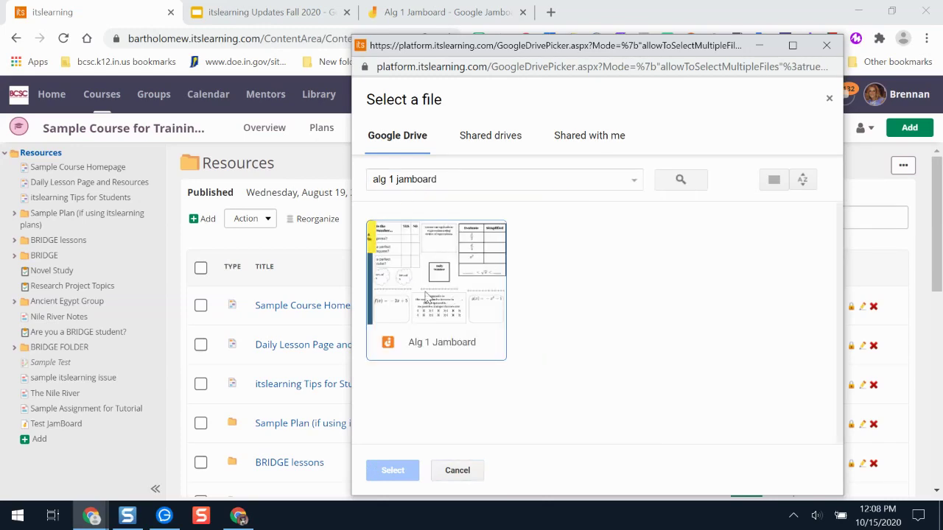
left_click(436, 294)
left_click(390, 471)
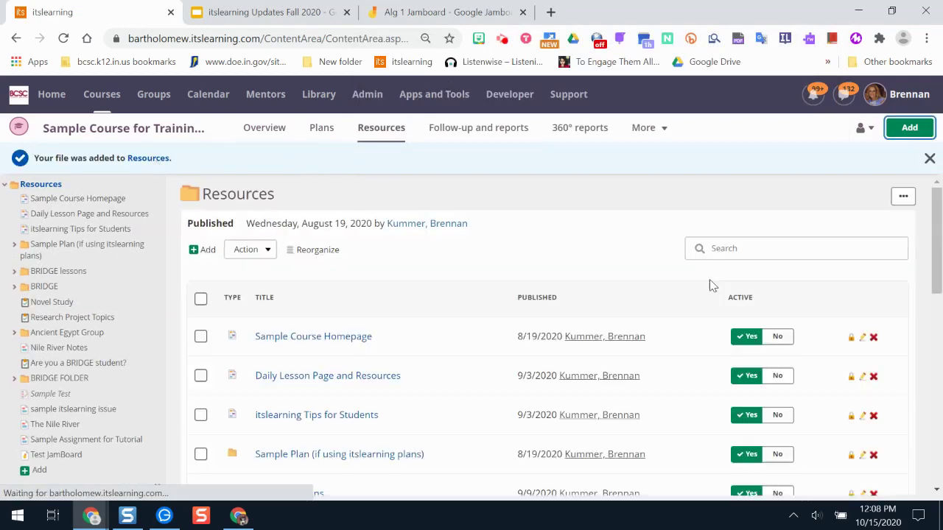
- Open the added Alg 1 Jamboard from the course resources and switch it to the default school Google account
left_click_drag(940, 249, 941, 464)
left_click(280, 434)
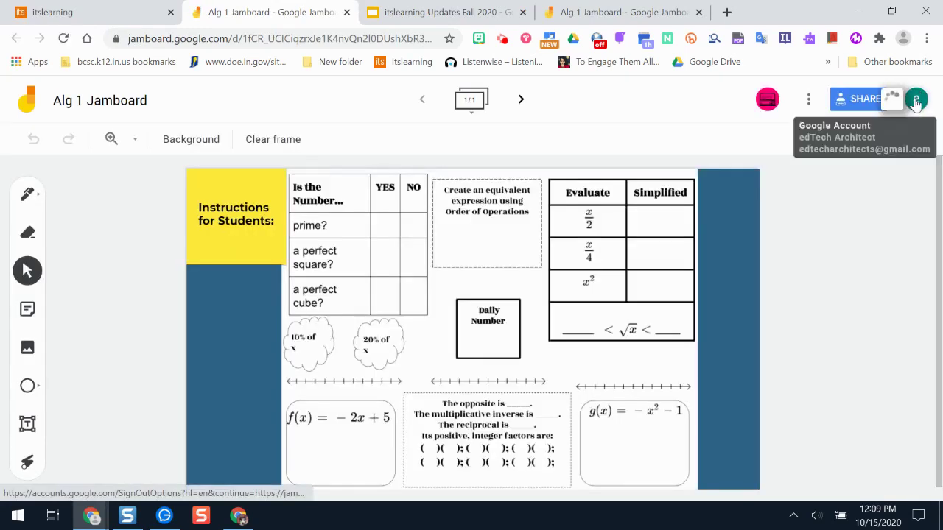
left_click(917, 102)
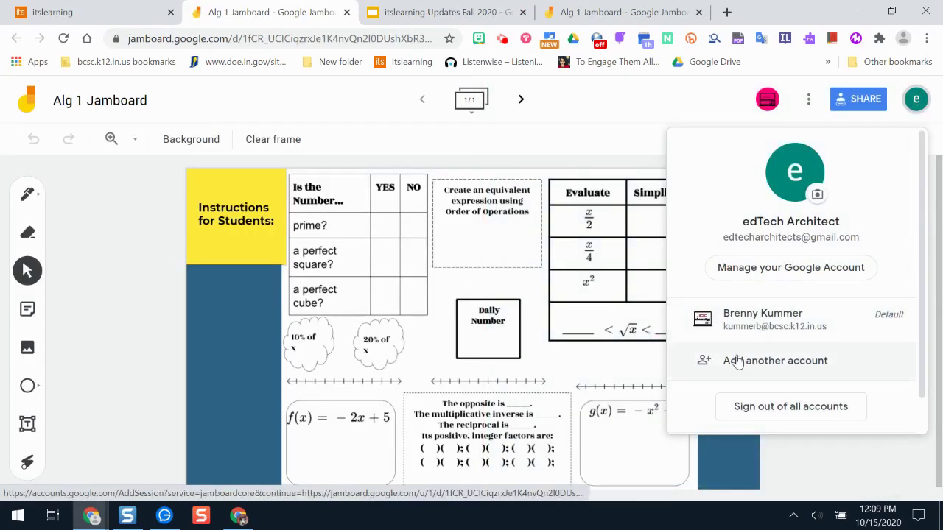
left_click(756, 323)
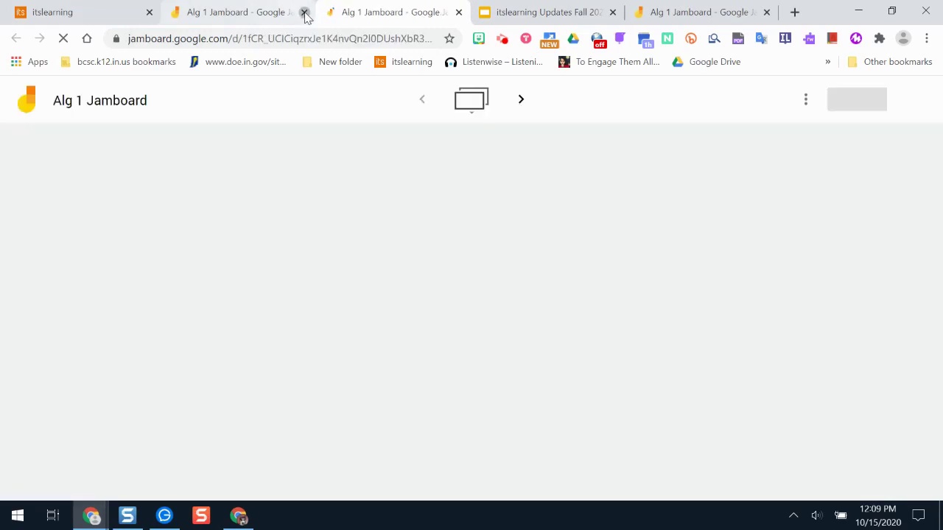
- Close the two Alg 1 Jamboard copies opened with the other account and return to itslearning
left_click(305, 13)
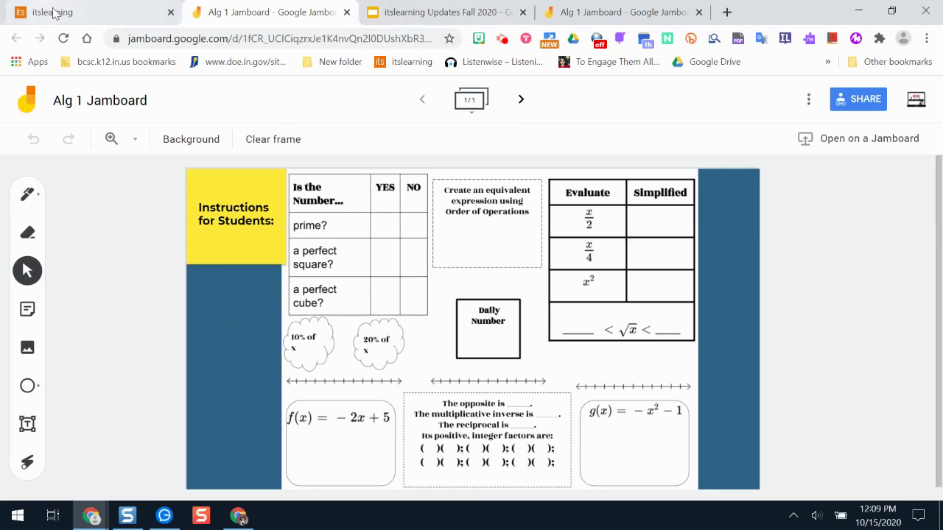
left_click(143, 6)
left_click(699, 12)
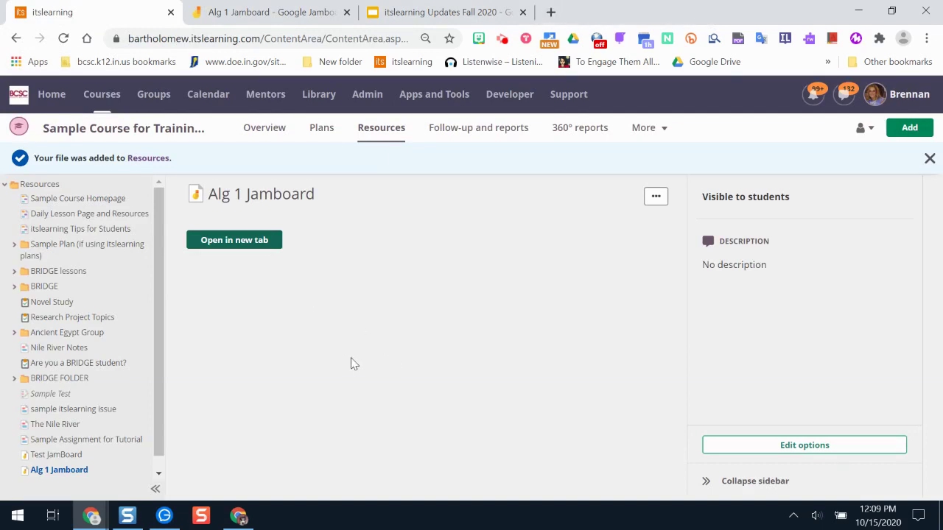
- View the Alg 1 Jamboard as opened with the school account and its entry in the course's resource tree
left_click(324, 15)
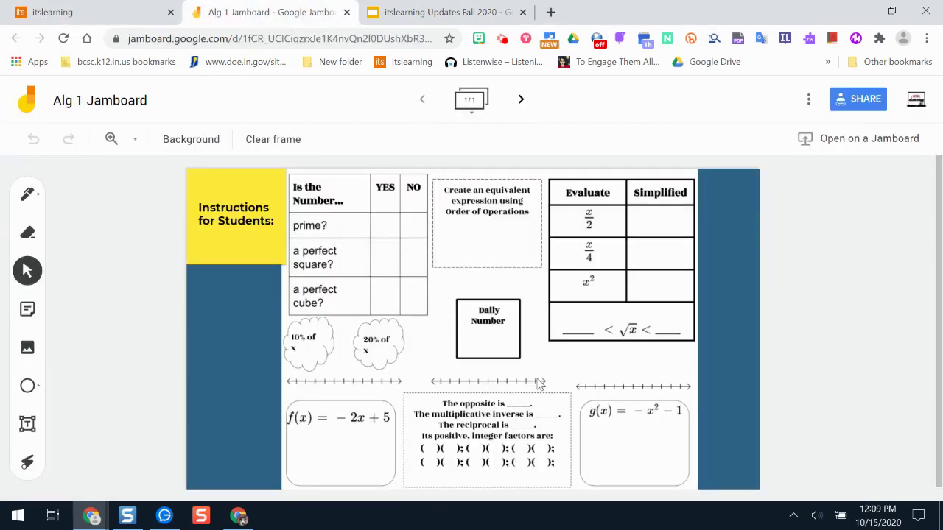
left_click(81, 10)
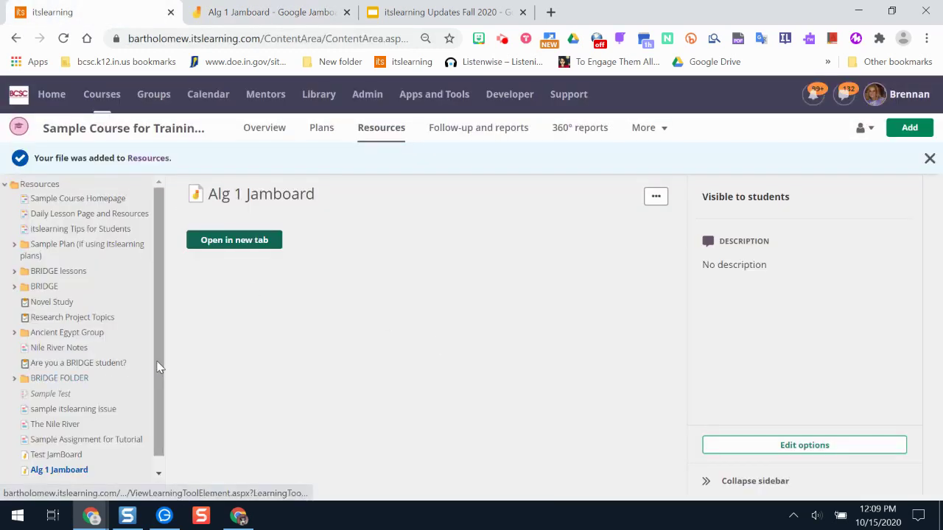
scroll(158, 368, "down", 1)
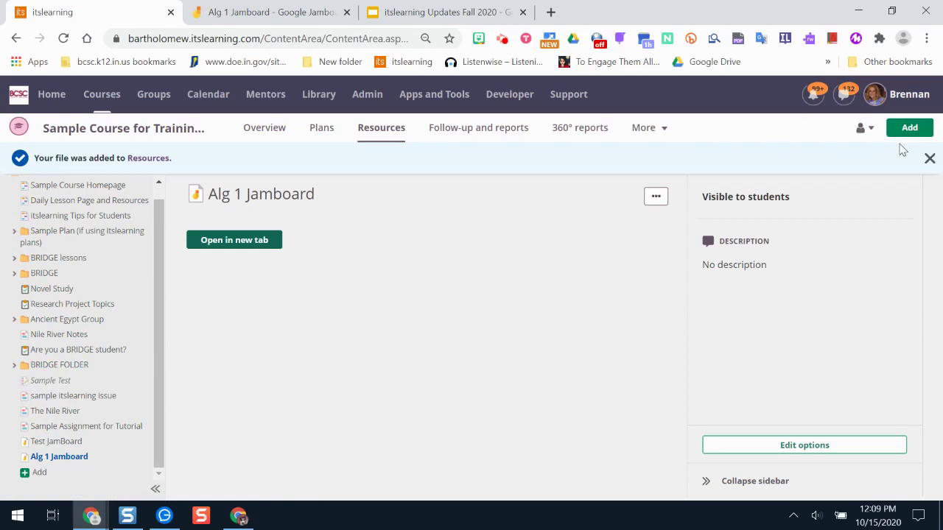
- Start a new assignment in the course with the title "Jamboard Algebra", leaving its description empty
left_click(909, 127)
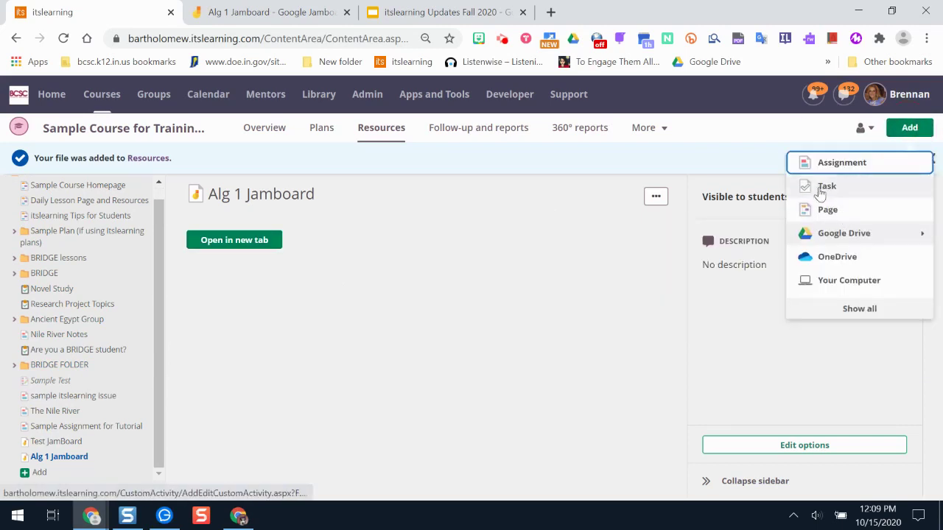
left_click(803, 164)
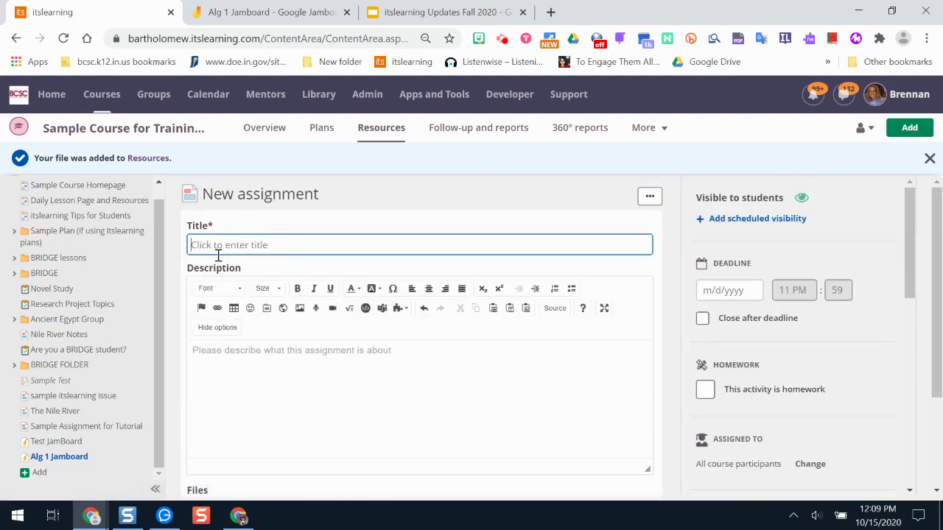
left_click(232, 246)
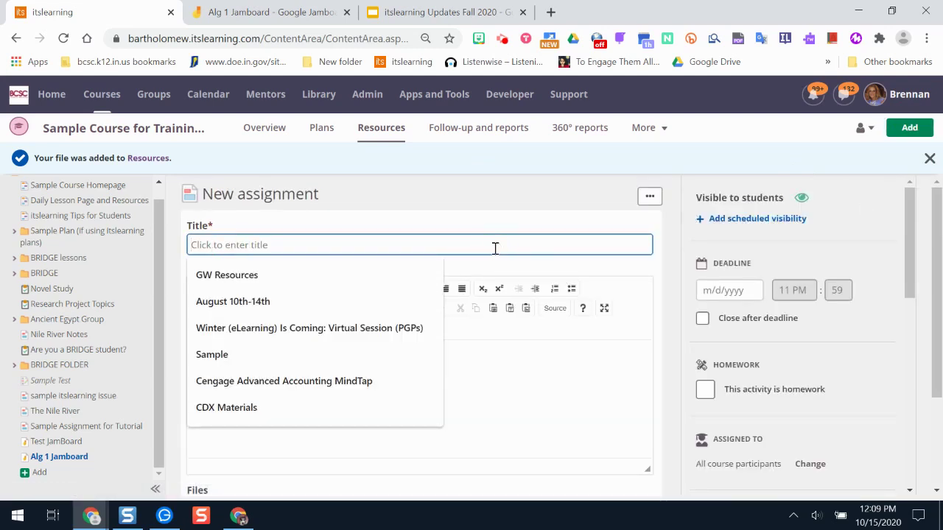
type("Jamboard Algebra")
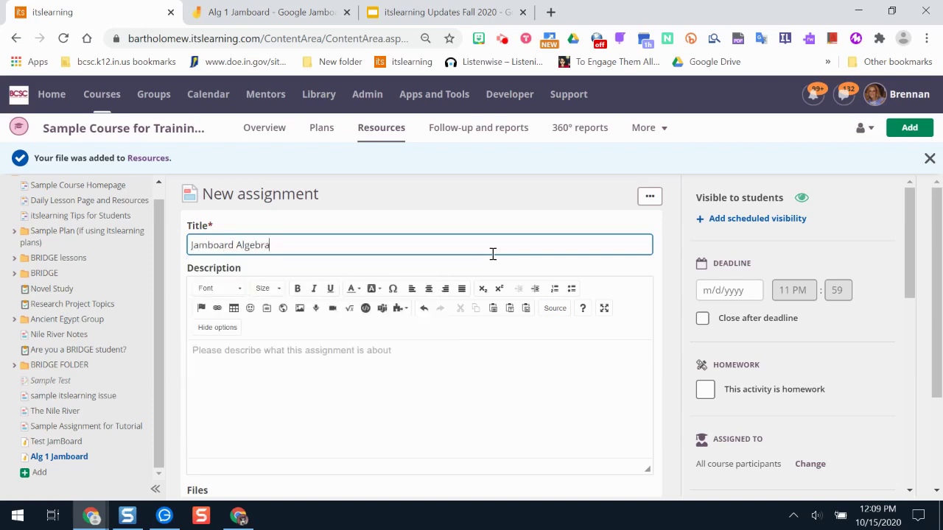
left_click(456, 376)
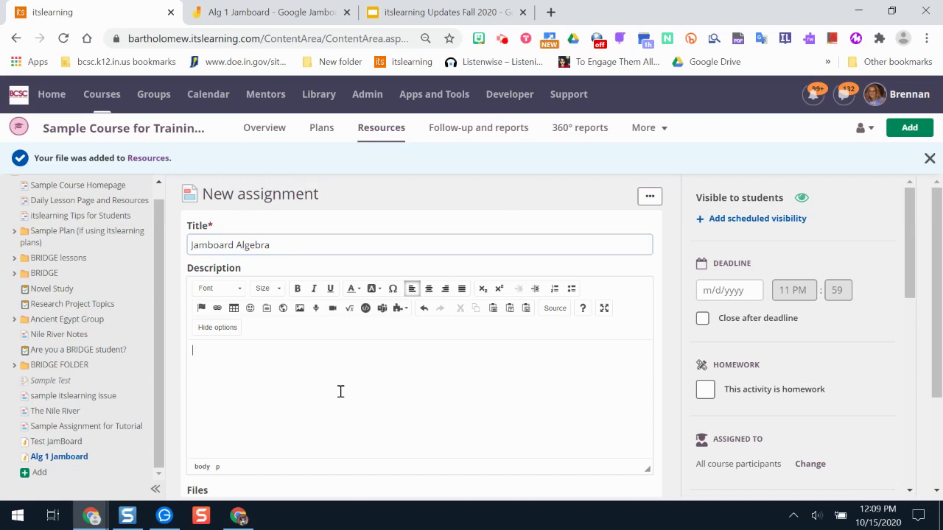
- Attach the Alg 1 Jamboard file from Google Drive to the new assignment, finding it with the search "alg 1 j"
left_click_drag(935, 252, 941, 369)
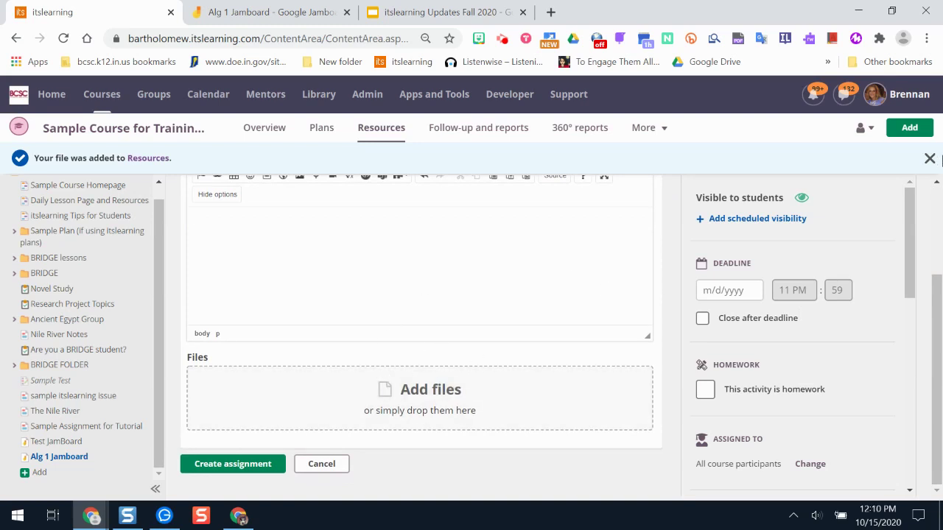
left_click(929, 159)
left_click(405, 395)
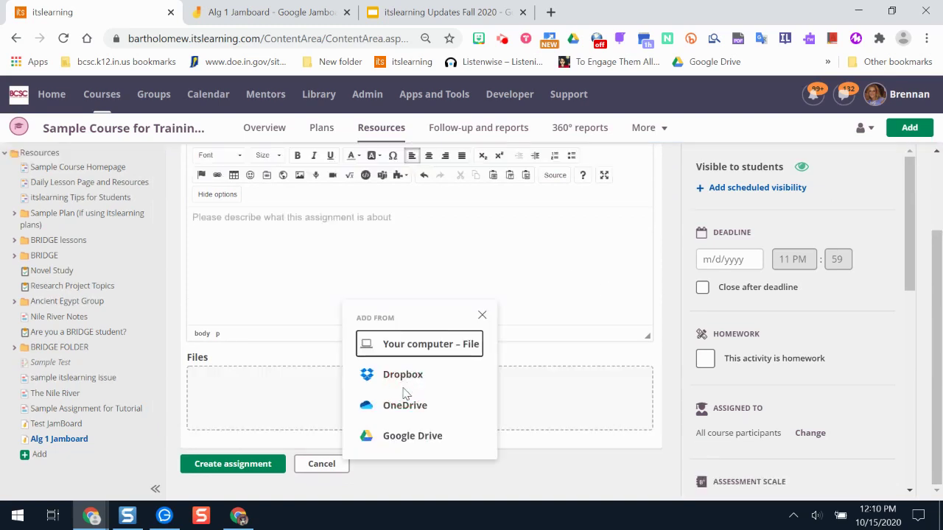
left_click(426, 441)
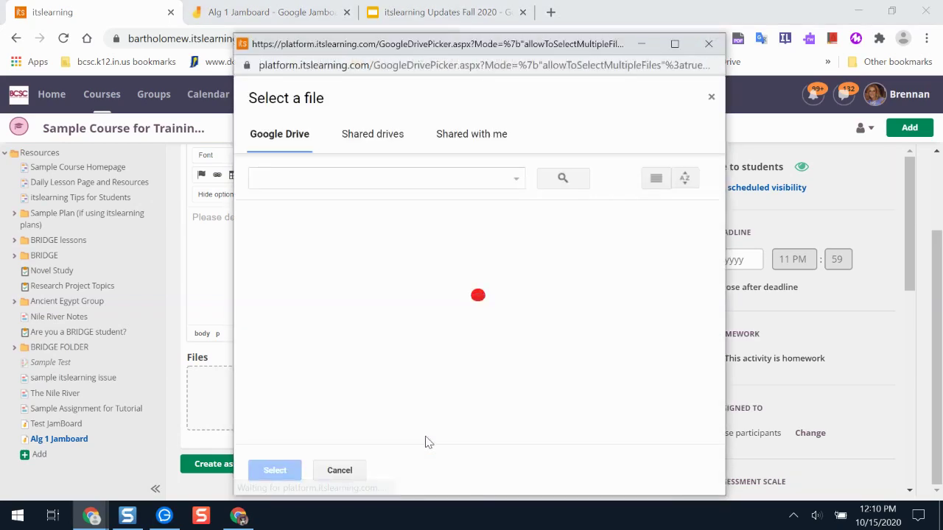
left_click(274, 179)
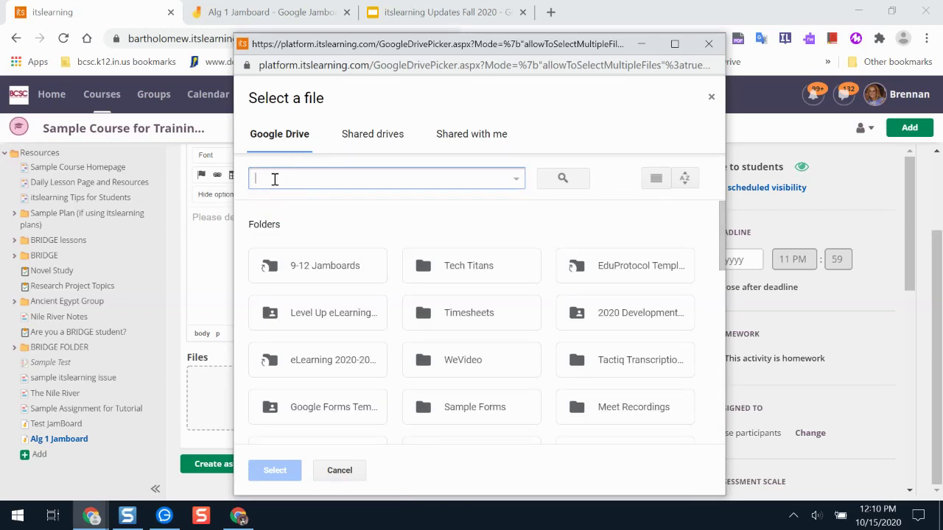
type("alg")
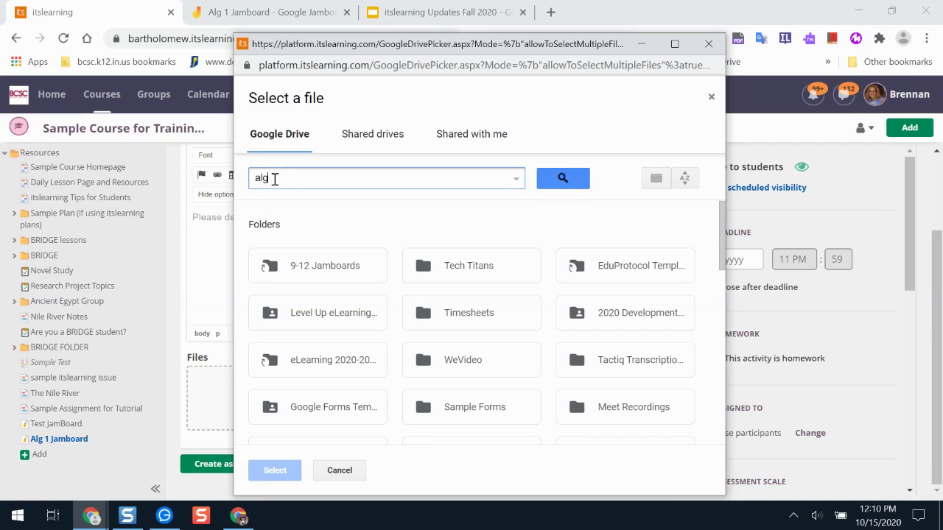
type(" 1j")
key("Return")
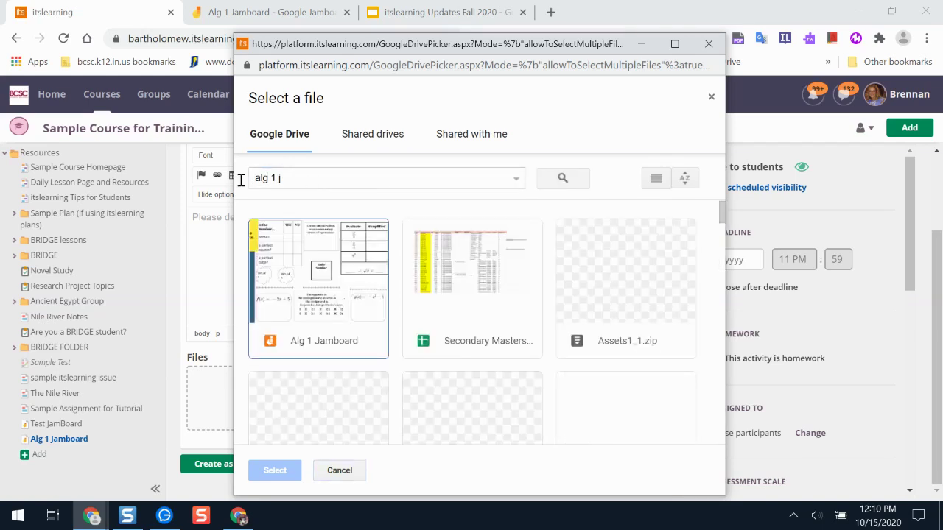
left_click(333, 332)
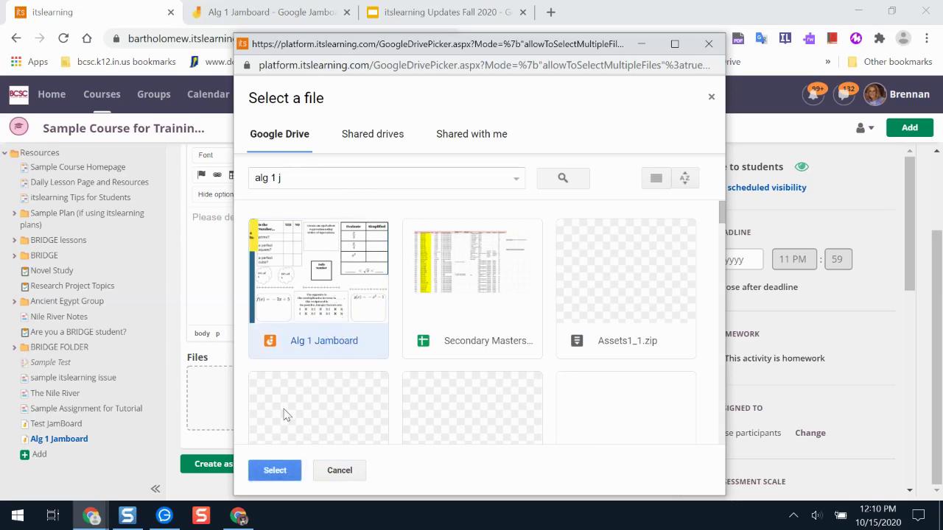
left_click(274, 470)
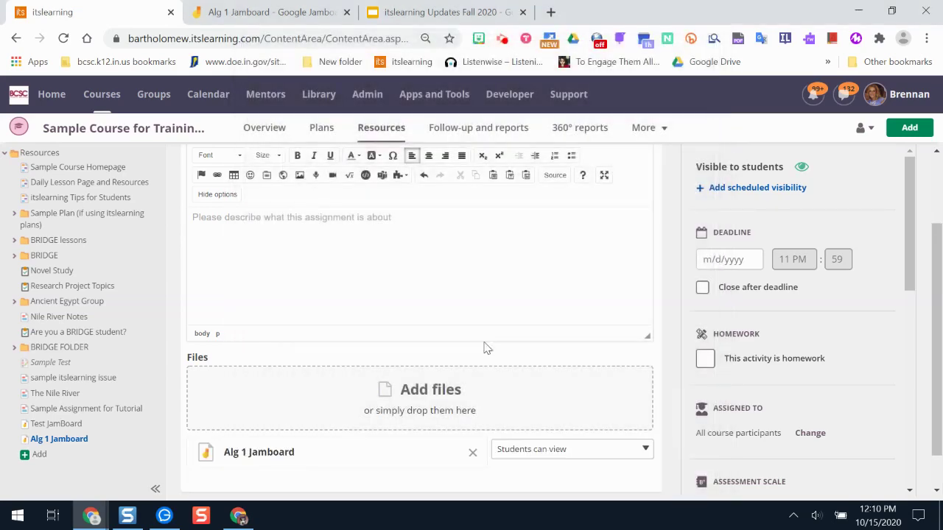
- Set the attached Jamboard to "Make a copy for each student", create the assignment and expand its file details
left_click_drag(934, 277, 933, 305)
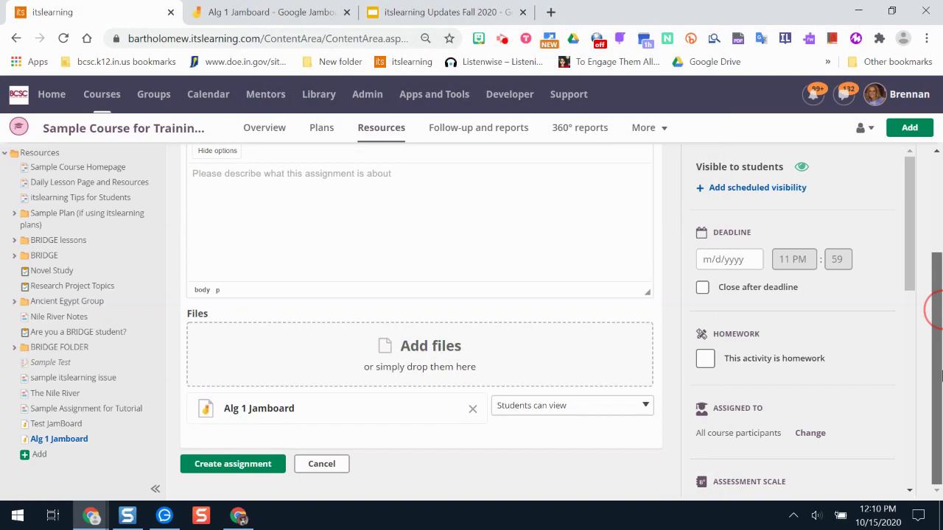
left_click(530, 404)
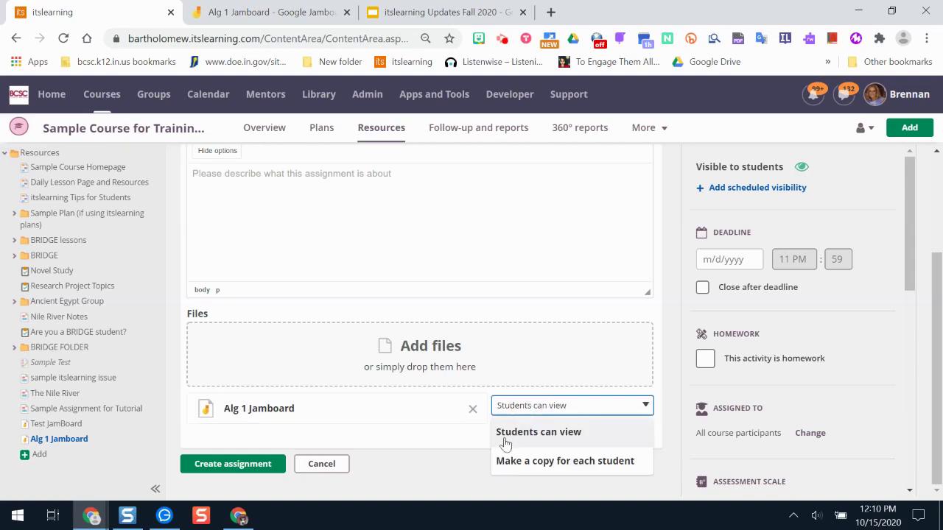
left_click(582, 468)
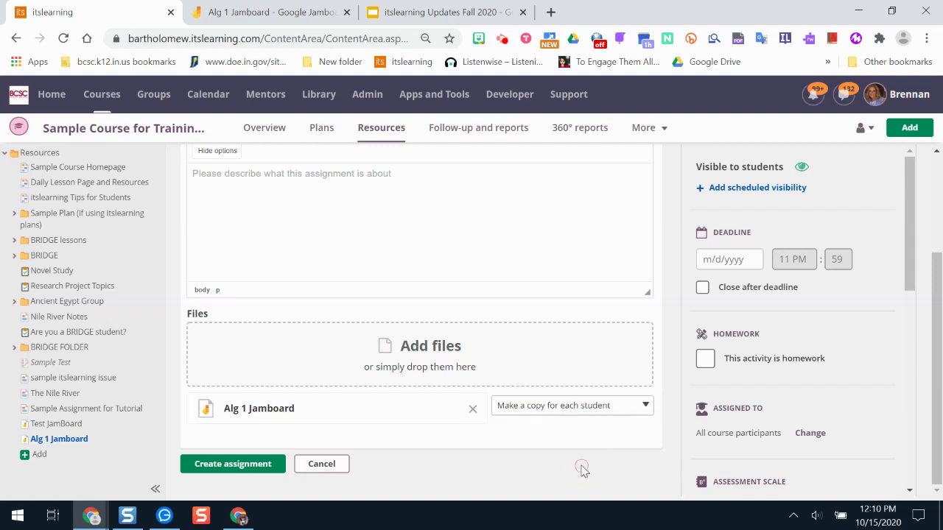
left_click(237, 462)
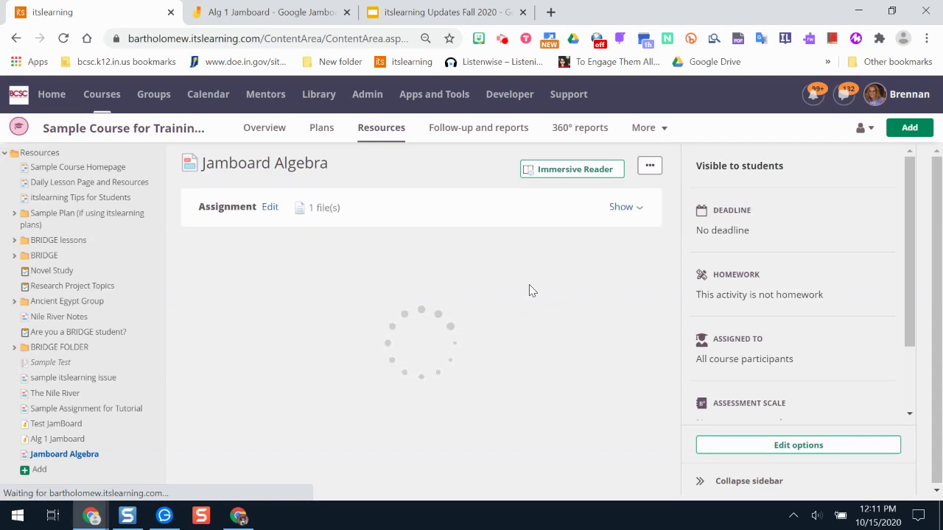
left_click(626, 208)
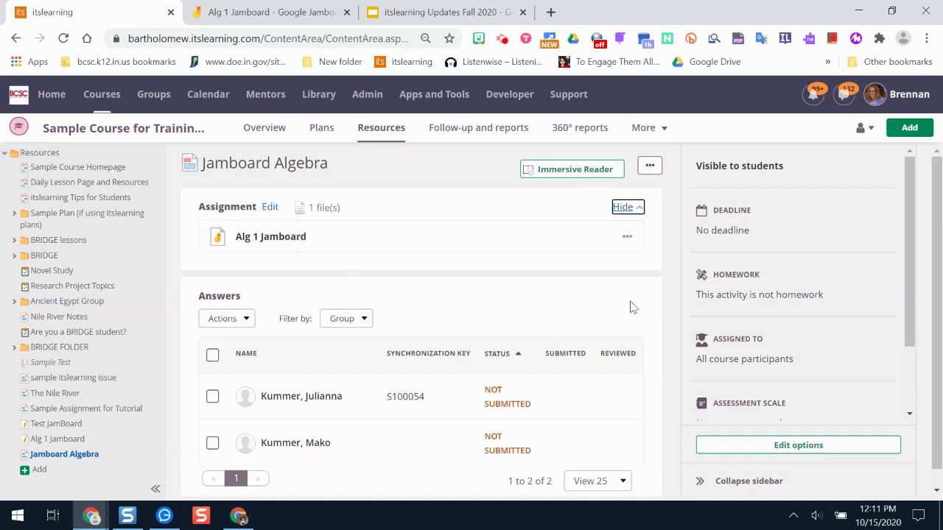
- Switch to the student's browser window, open Jamboard Algebra in the sample training course and start answering the assignment
left_click(238, 516)
left_click(114, 76)
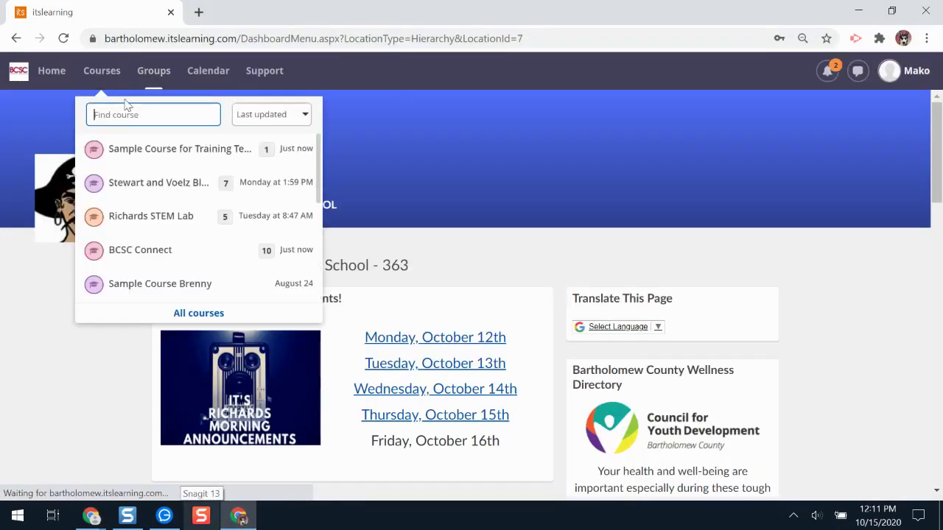
left_click(163, 148)
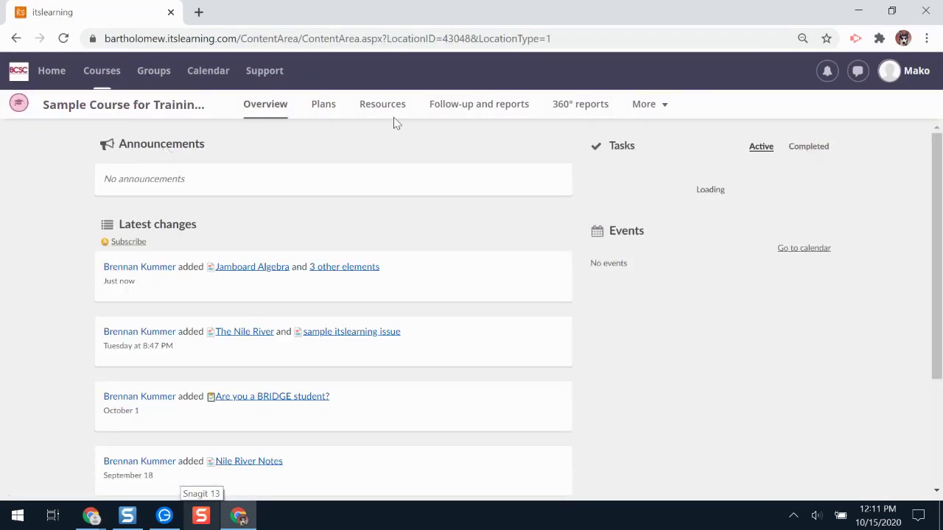
left_click(255, 268)
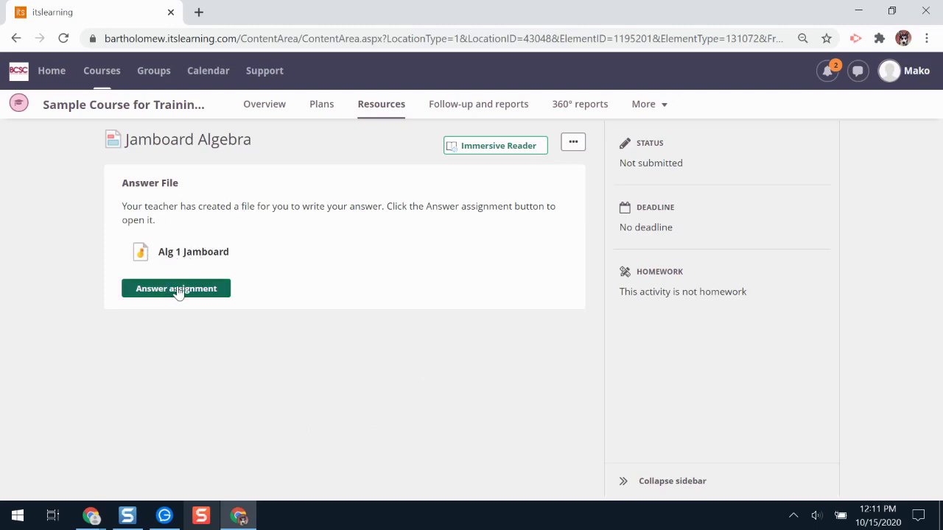
left_click(183, 291)
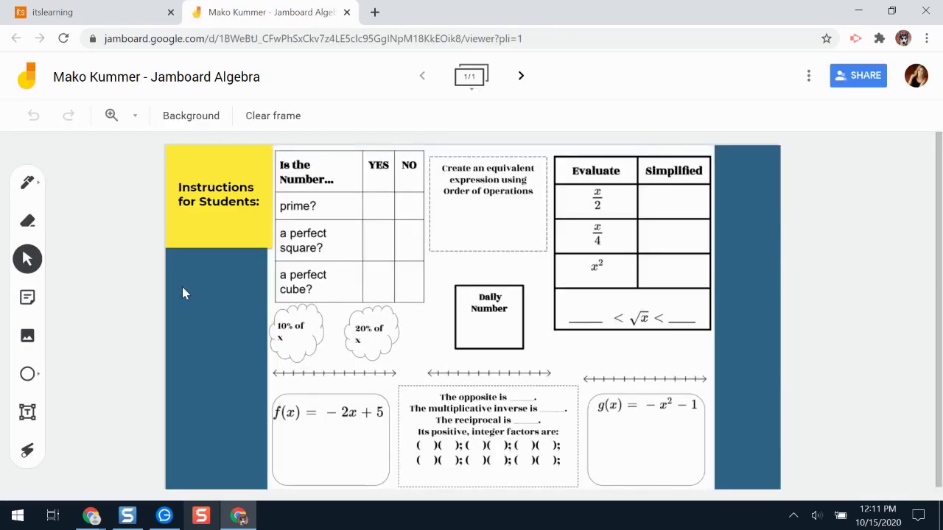
- Shift the yellow "Instructions for Students:" note slightly on the student's Jamboard copy
left_click(218, 199)
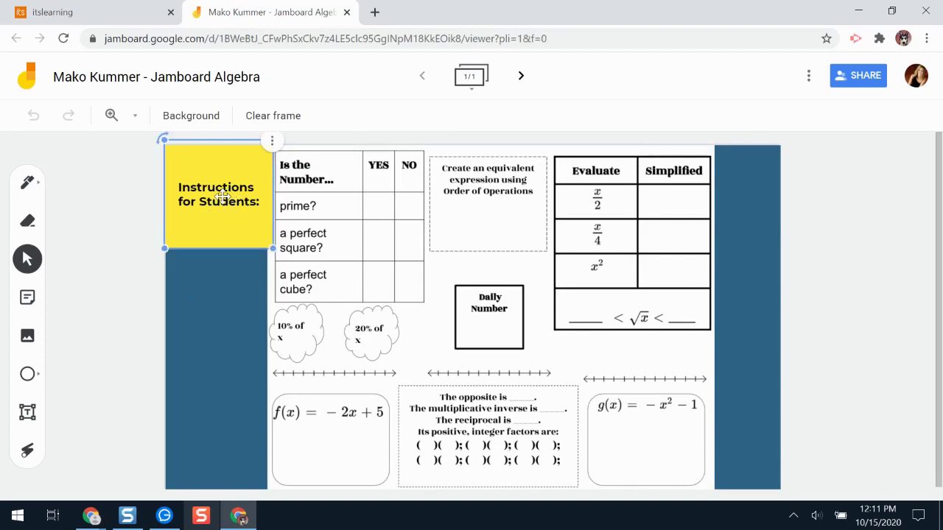
mouse_move(218, 199)
left_mouse_down()
mouse_move(441, 344)
mouse_move(345, 238)
mouse_move(455, 252)
mouse_move(461, 263)
mouse_move(192, 220)
mouse_move(223, 201)
left_mouse_up()
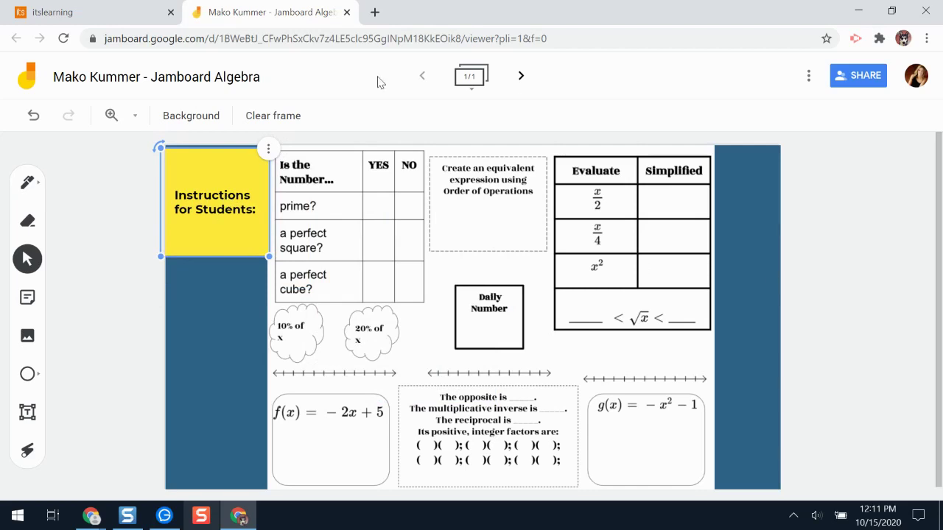
key("Escape")
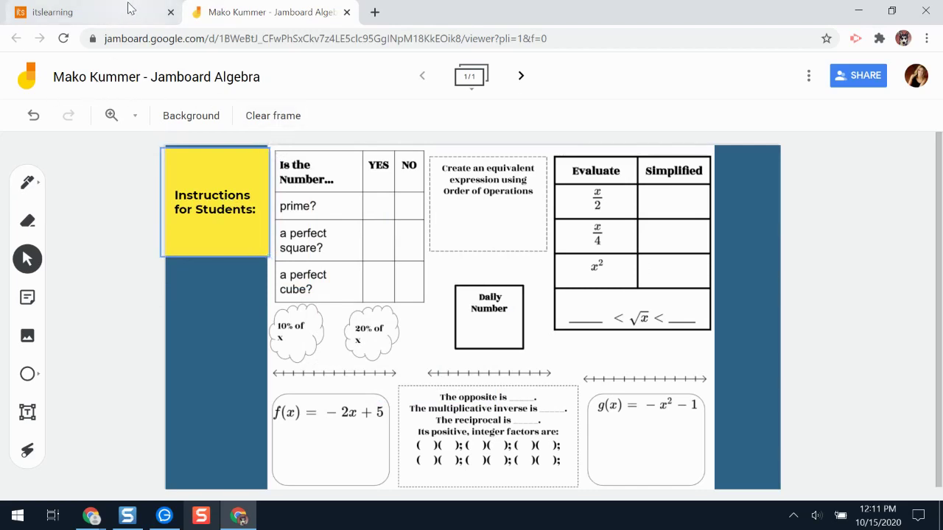
left_click(231, 185)
left_click_drag(232, 185, 227, 184)
- Check the student's assignment page, then open and close that student's draft answer from the teacher's itslearning window
left_click(89, 12)
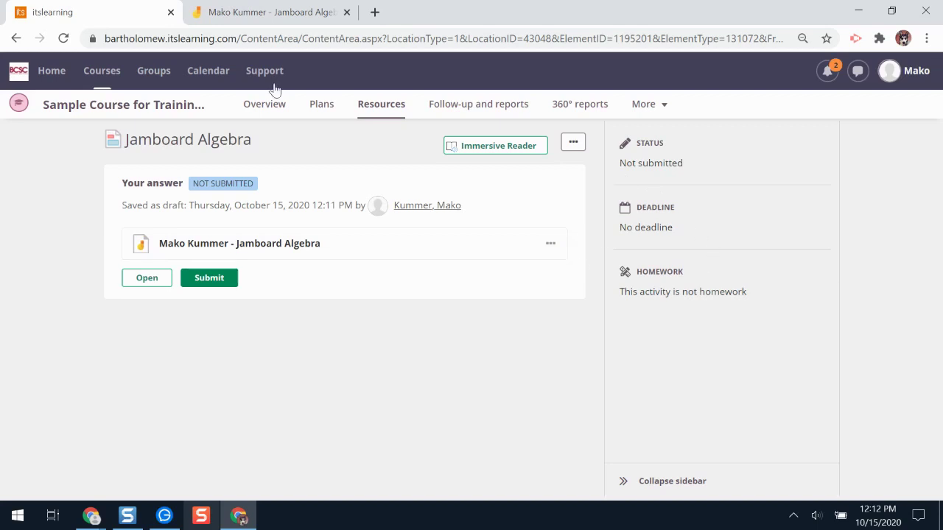
left_click(85, 518)
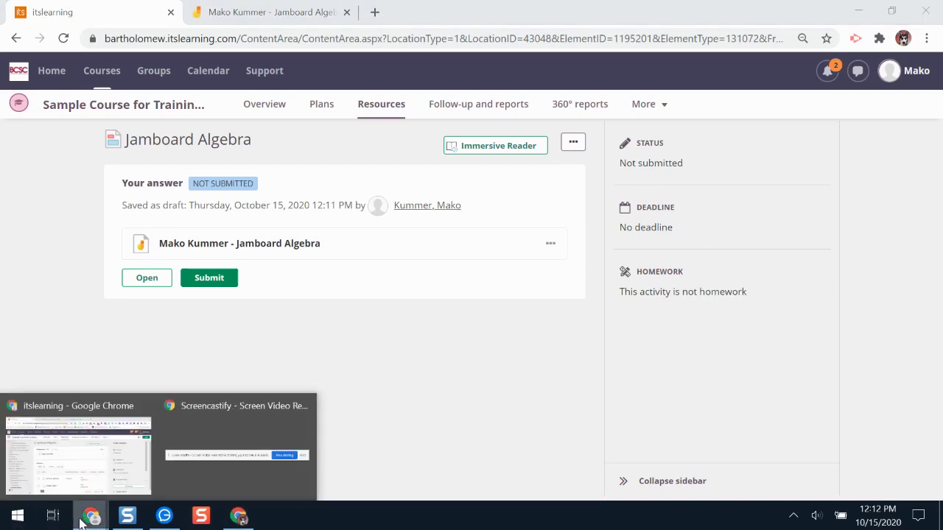
left_click(455, 351)
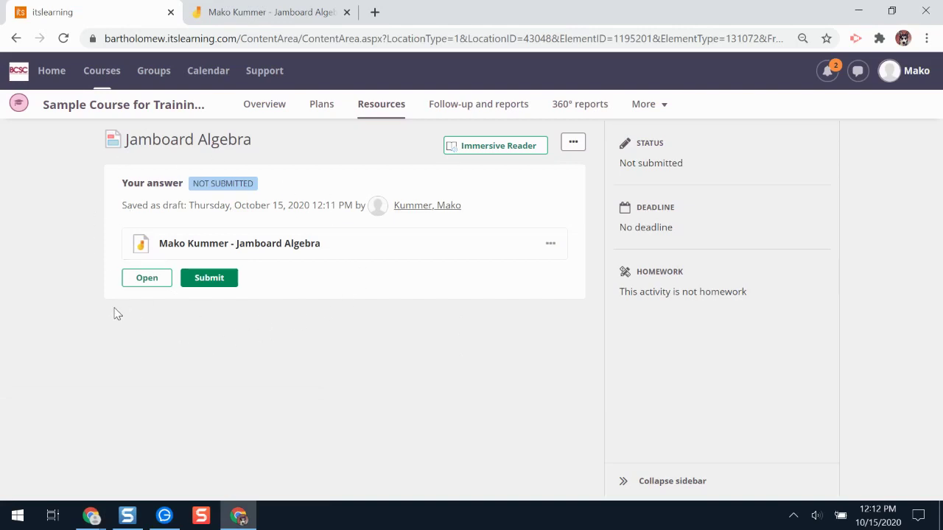
left_click(91, 516)
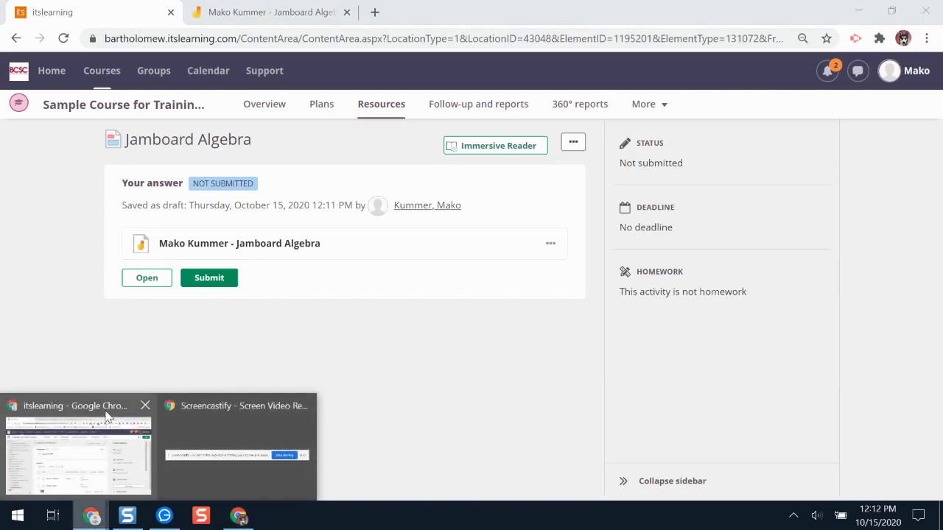
left_click(147, 403)
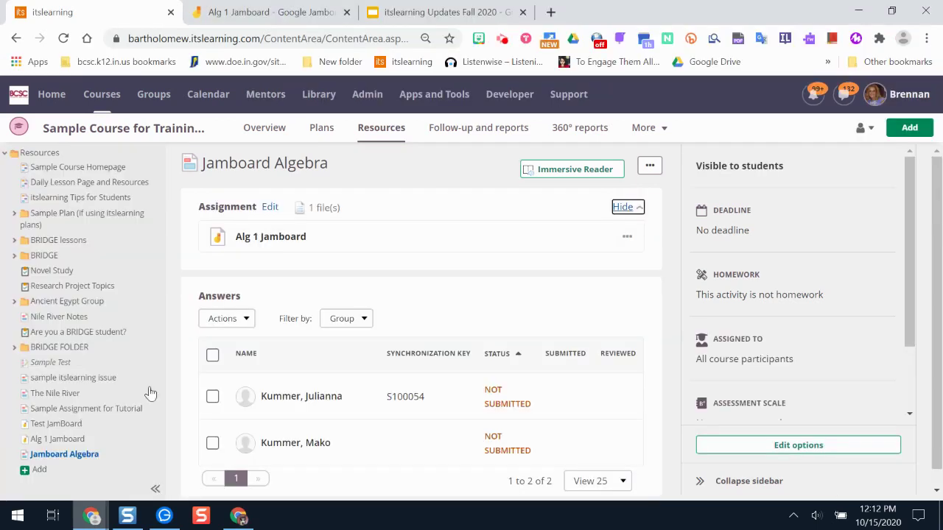
left_click(356, 440)
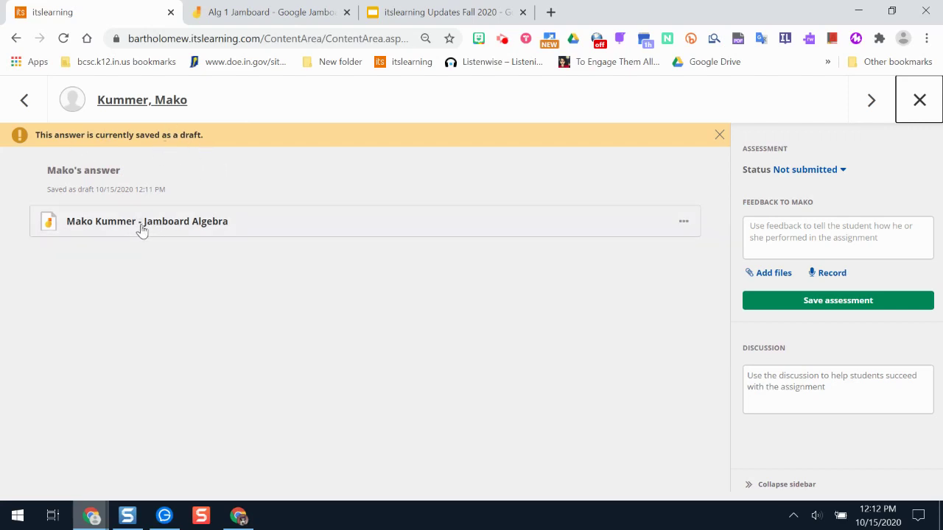
left_click(921, 105)
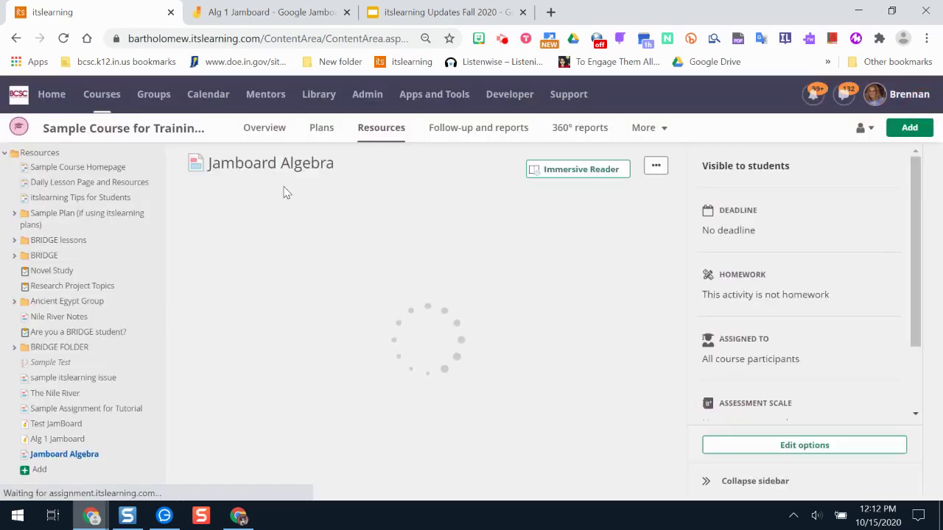
- Open the Answers subfolder of the shared Jamboard Algebra folder in Google Drive, then return to the assignment in itslearning
left_click(550, 12)
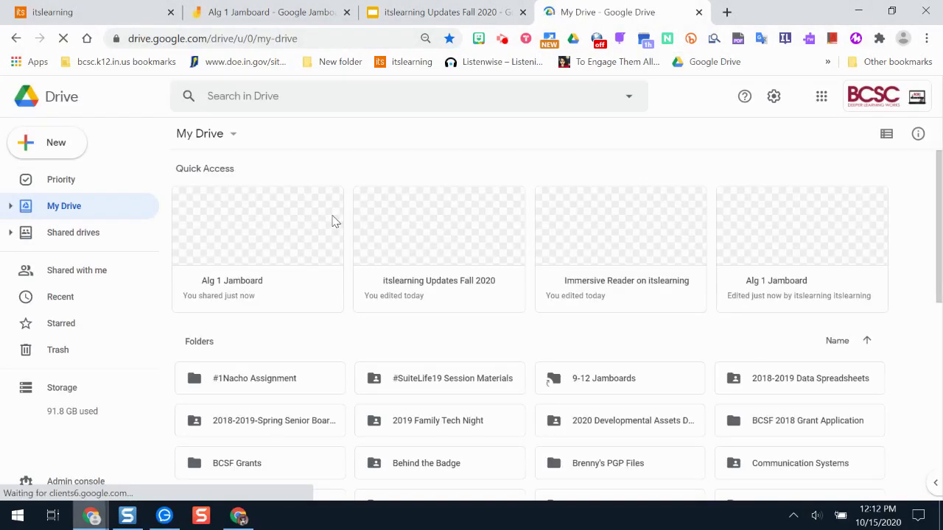
left_click(53, 11)
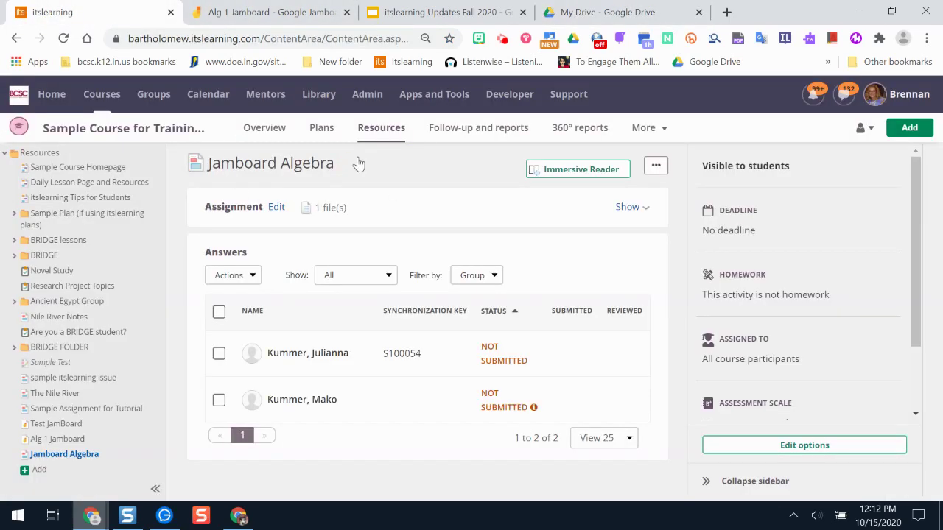
left_click(638, 16)
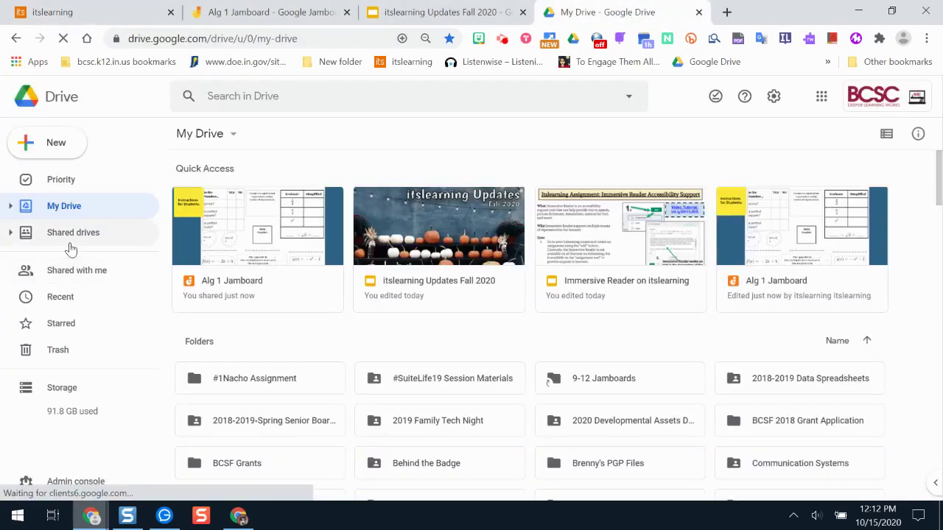
left_click(89, 275)
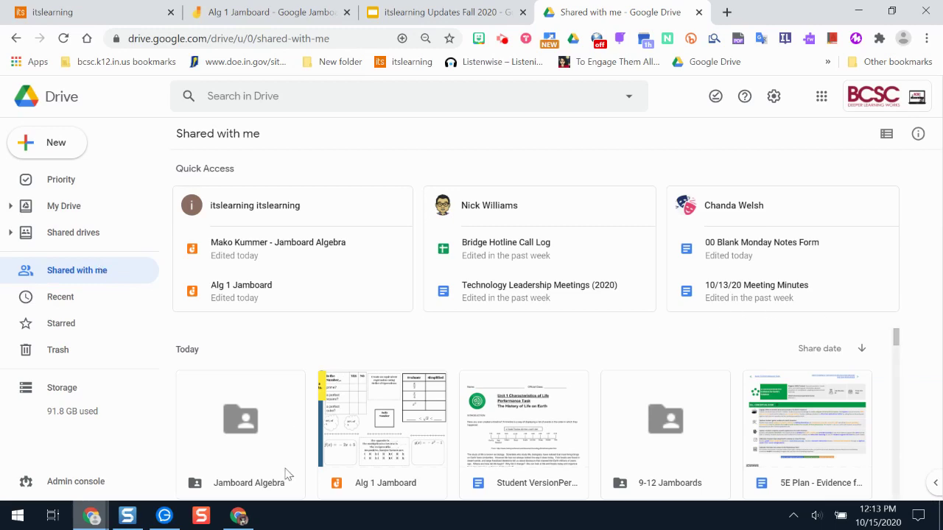
left_click(223, 458)
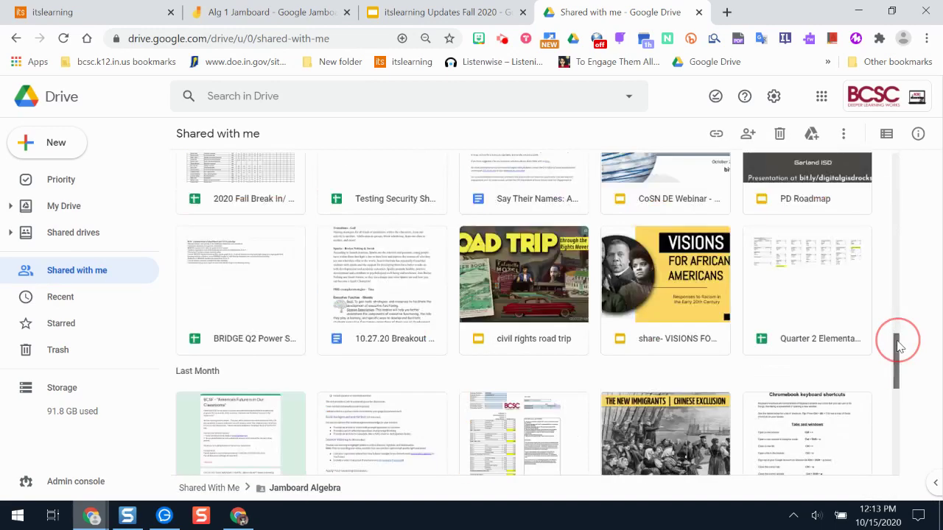
left_click_drag(899, 347, 901, 199)
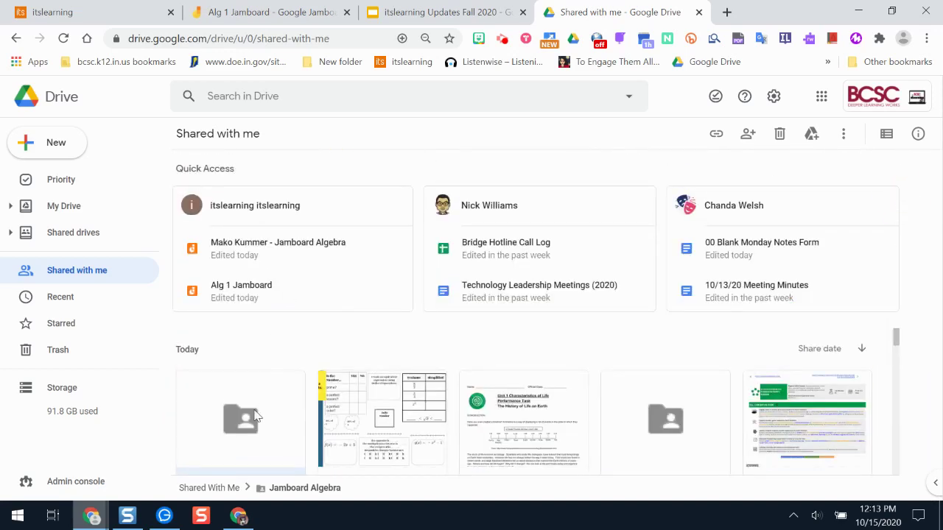
double_click(254, 417)
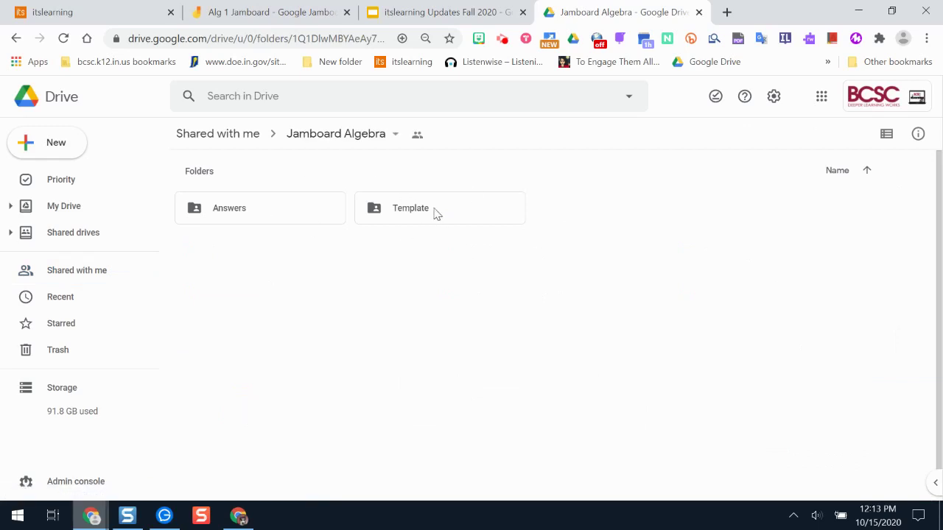
double_click(257, 216)
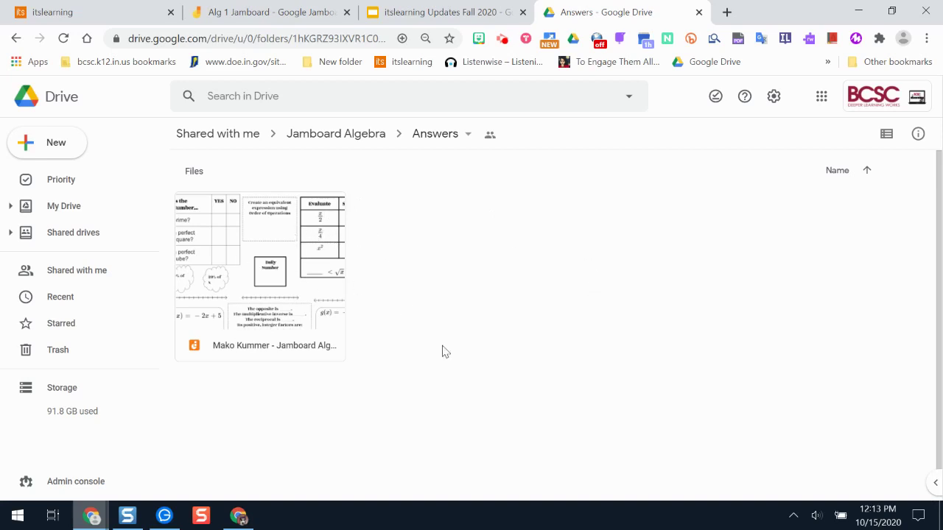
left_click(63, 11)
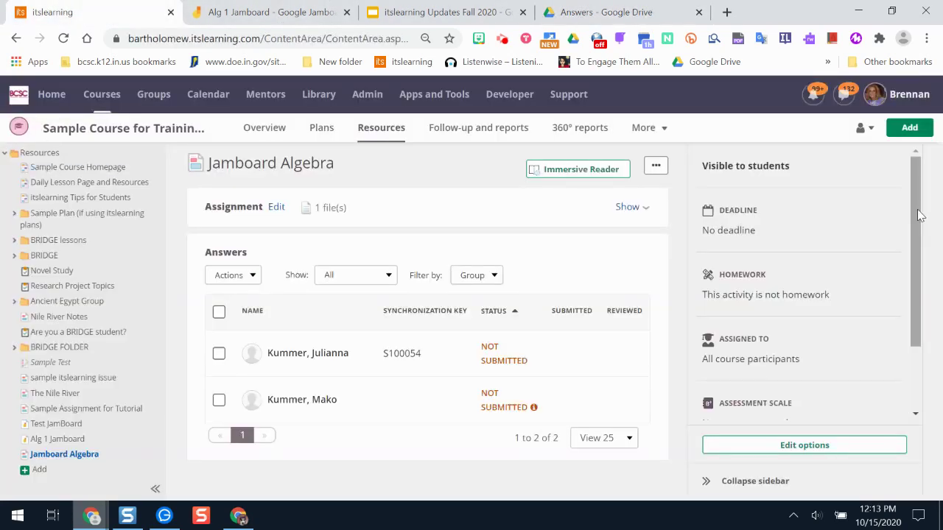
left_click_drag(917, 211, 800, 110)
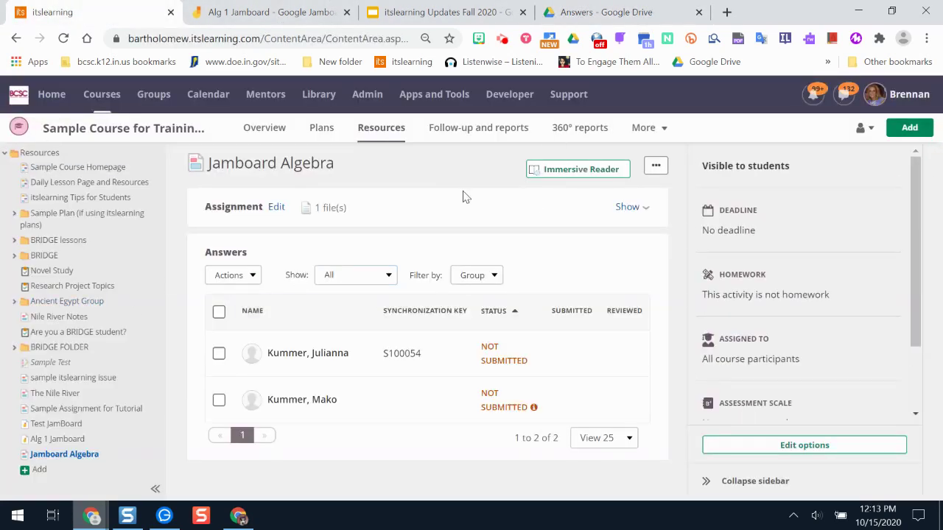